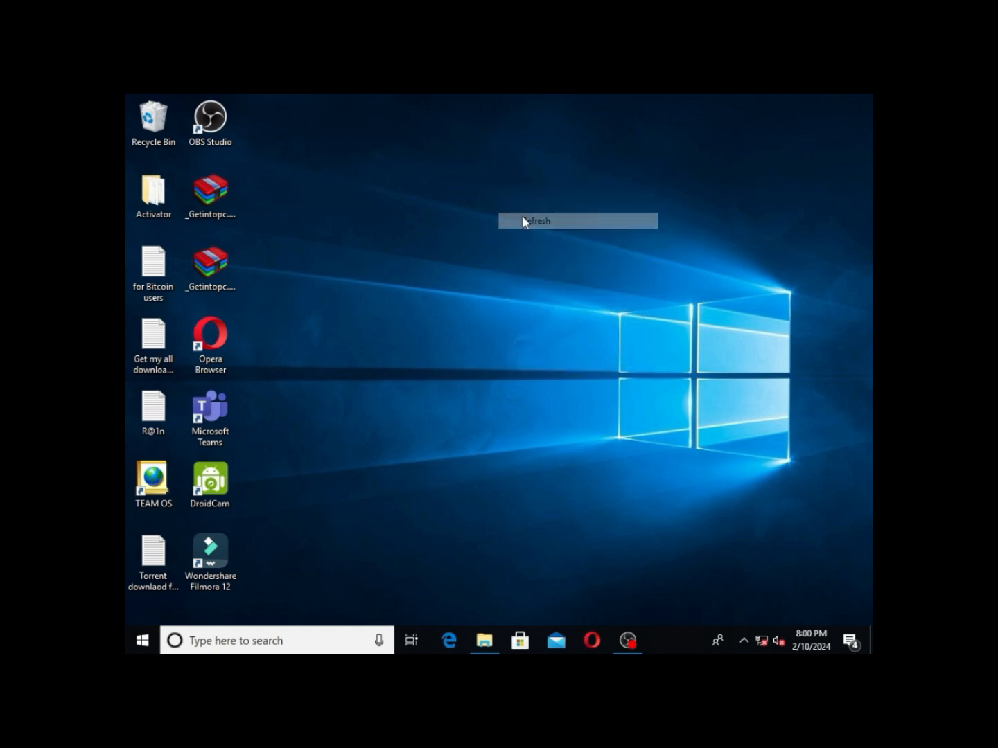
right_click(466, 186)
click(492, 231)
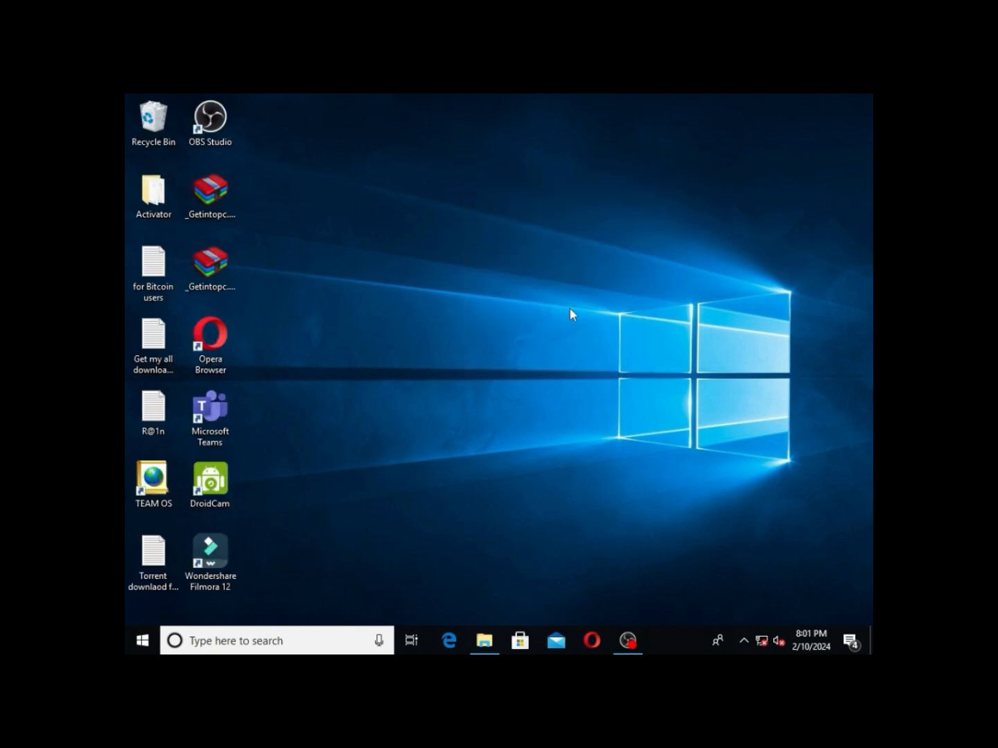
- Launch Word with the run command winword, create a blank document and dismiss the notification above the page
key(super+r)
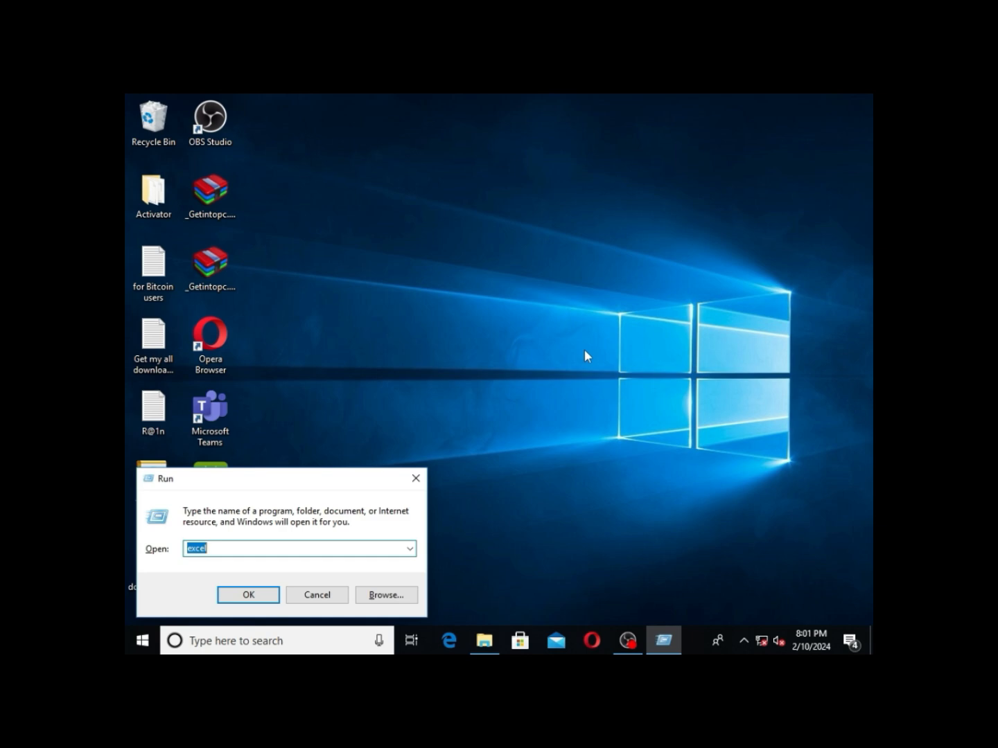
text(winword)
key(Return)
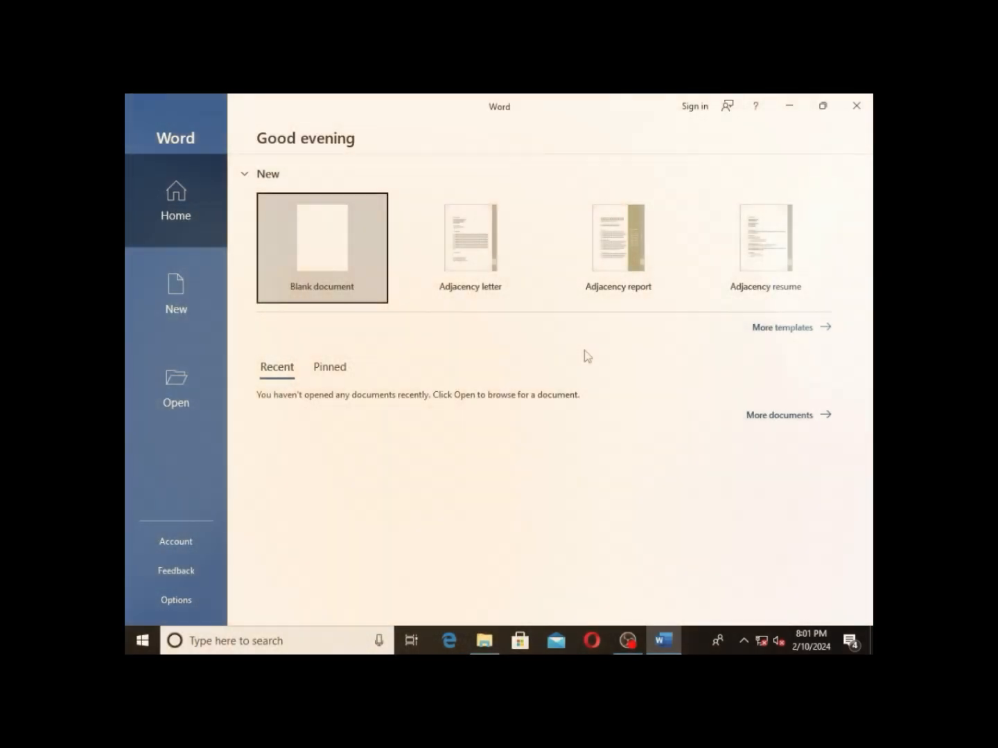
key(Return)
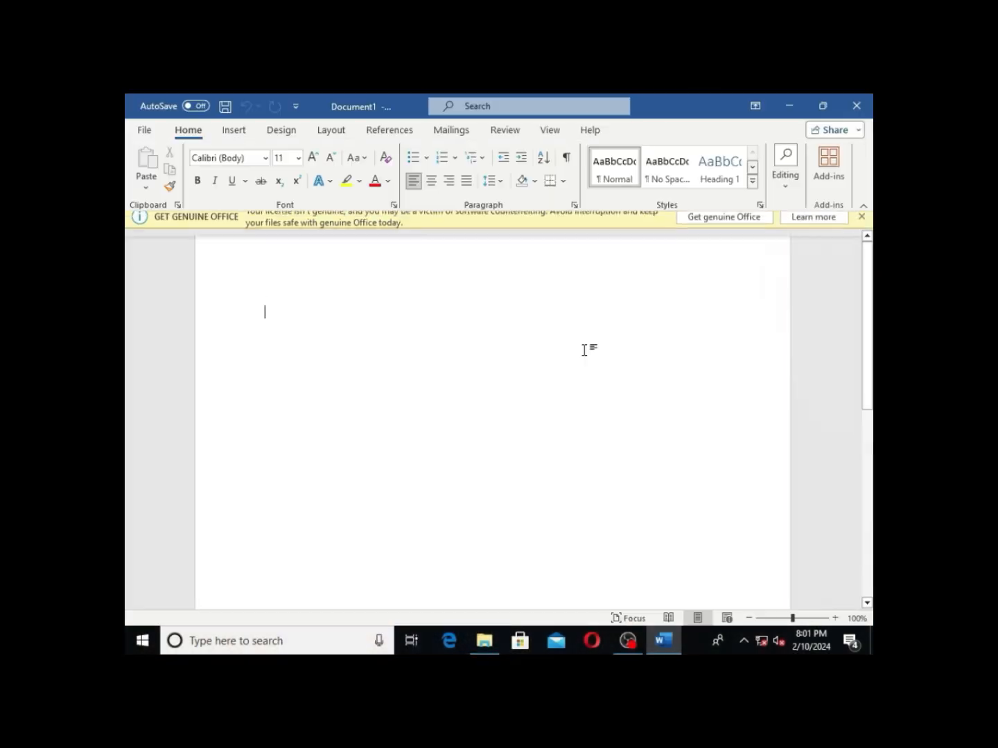
click(861, 224)
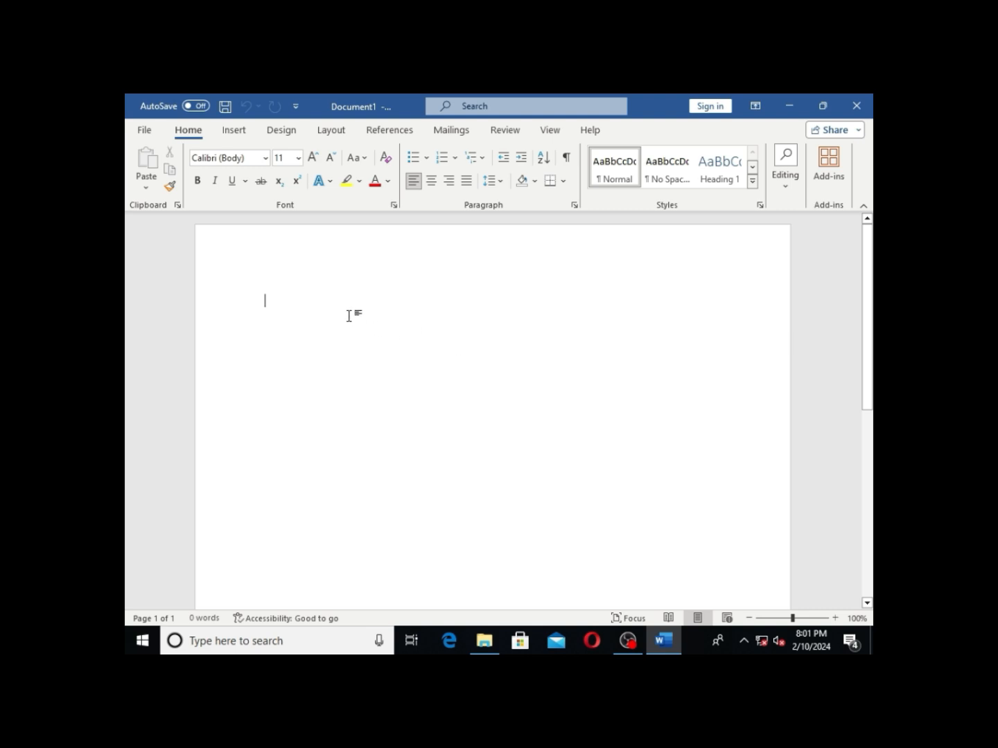
- Look through the ribbon's command sets from File to Help and return to the Home commands
click(145, 130)
click(137, 137)
click(232, 132)
click(281, 132)
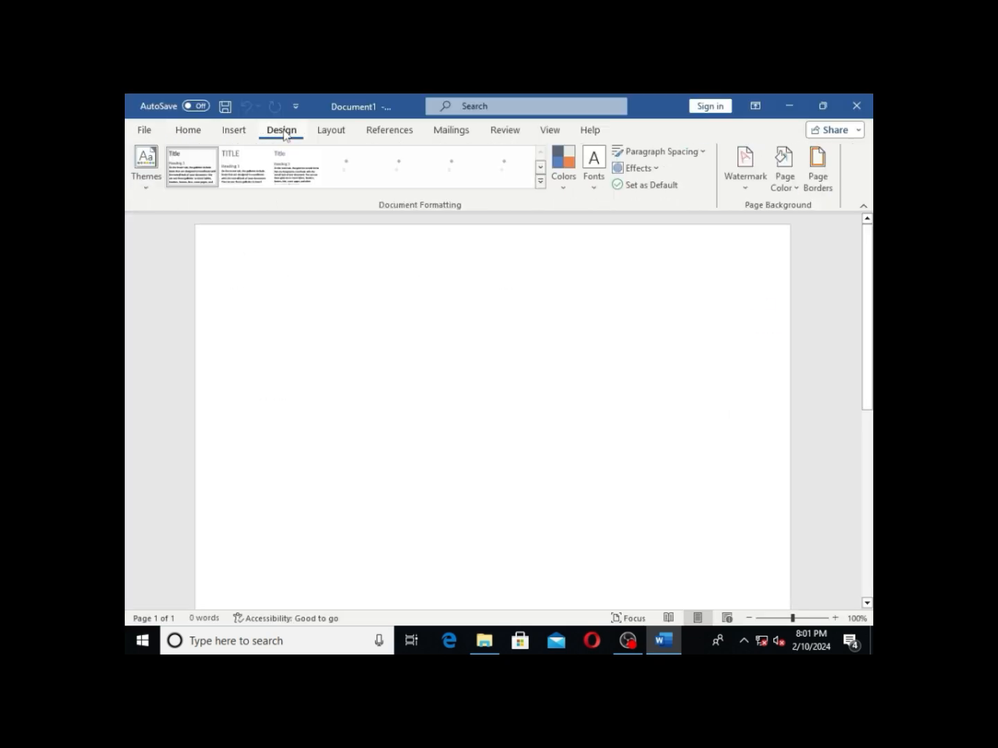
click(333, 131)
click(384, 129)
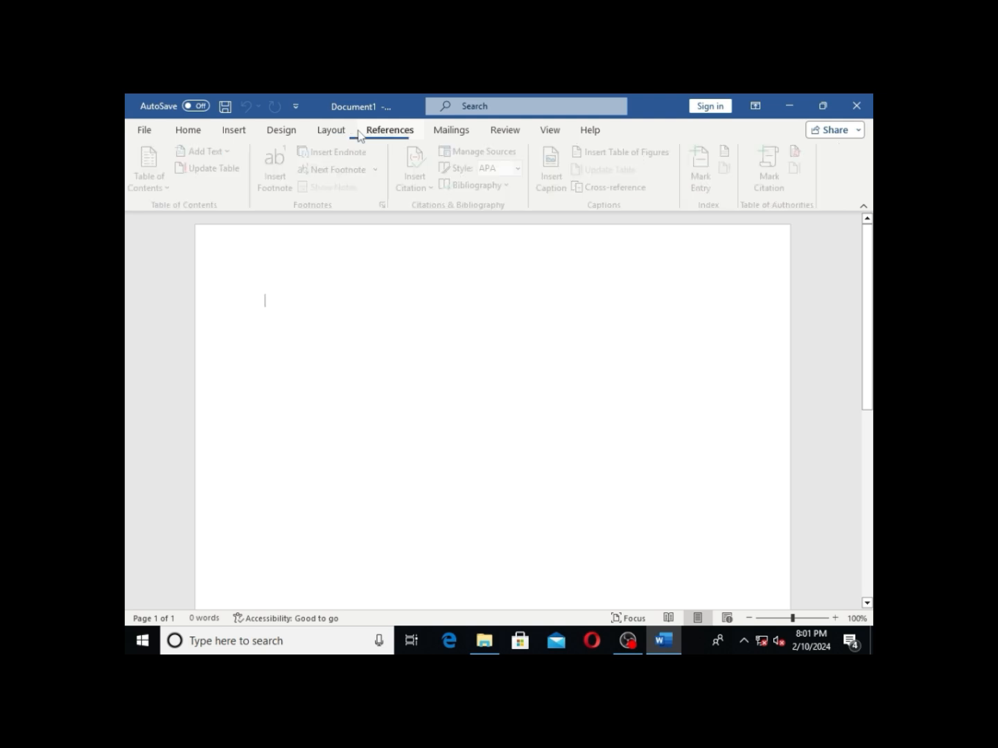
click(449, 131)
click(506, 130)
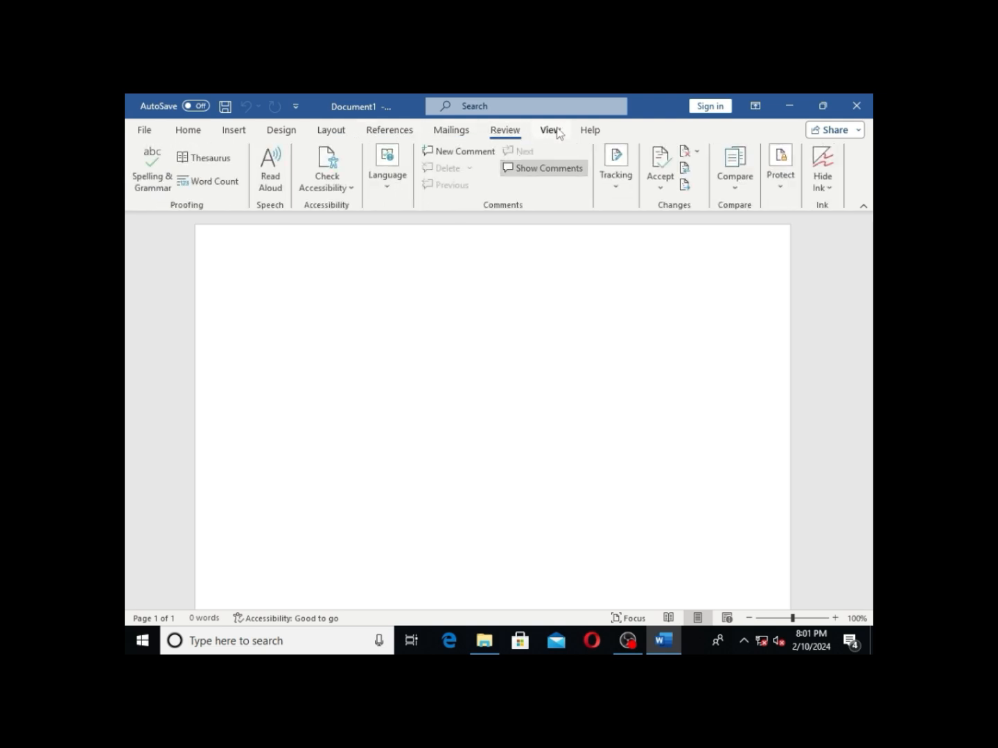
click(552, 131)
click(589, 131)
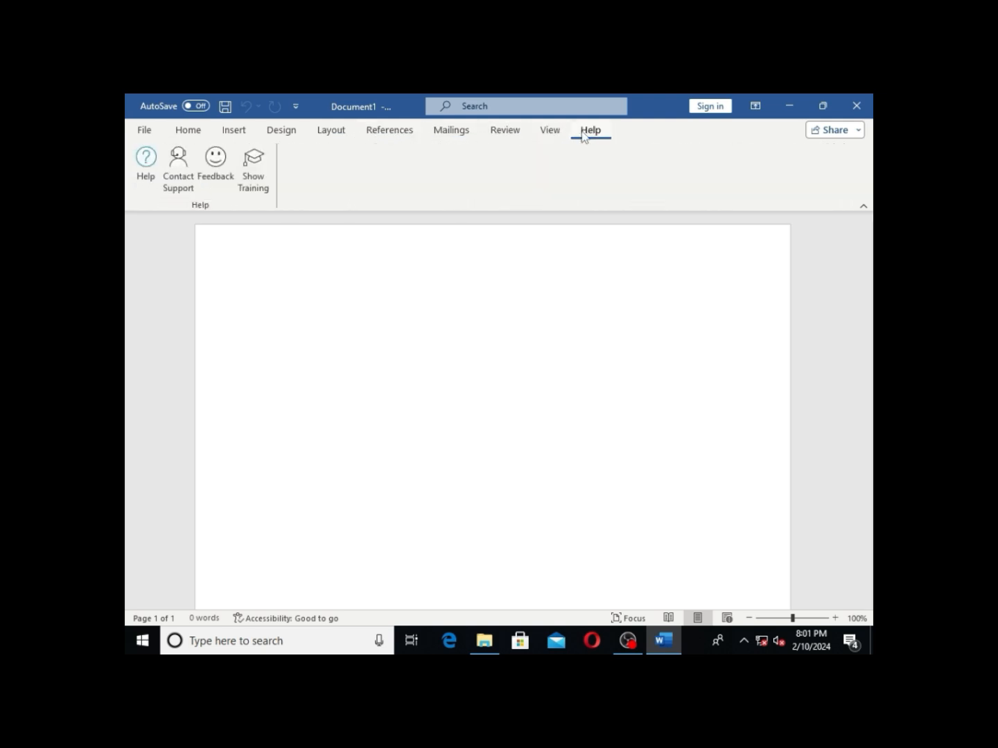
click(187, 134)
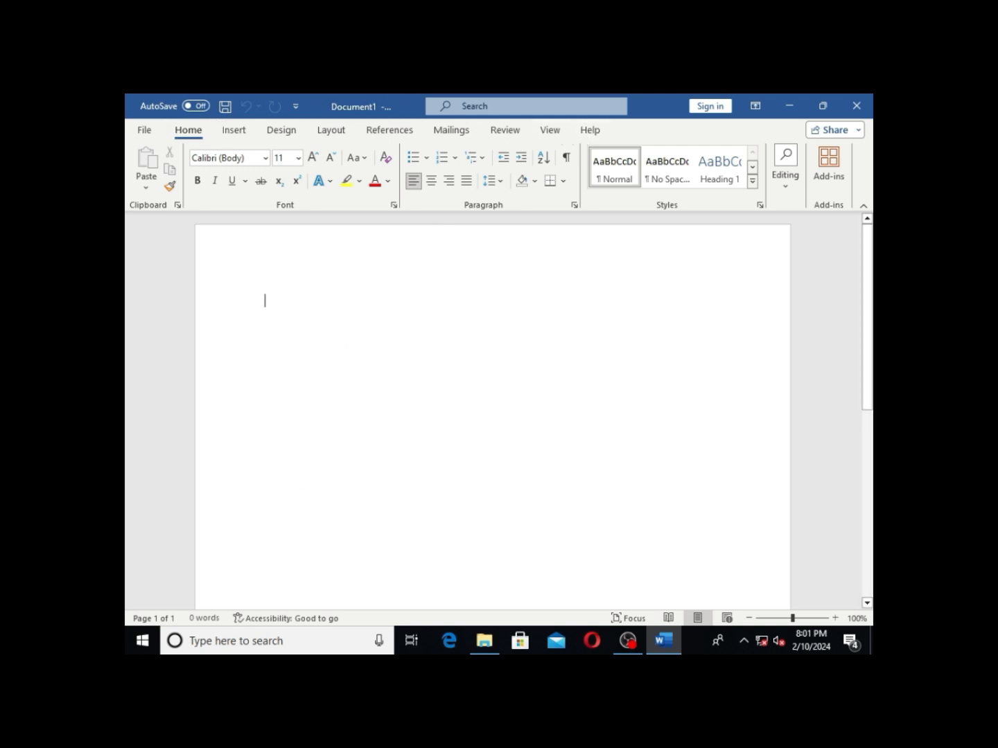
- Generate sample paragraphs in the document with the =rand() function
text(=ra)
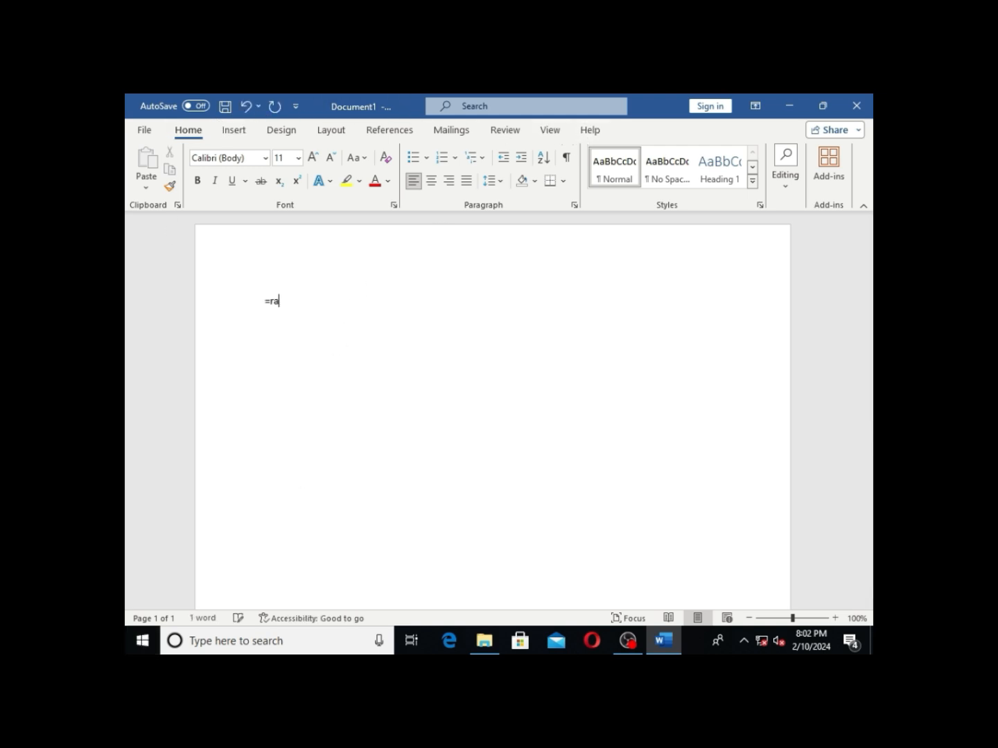
text(nd())
key(Return)
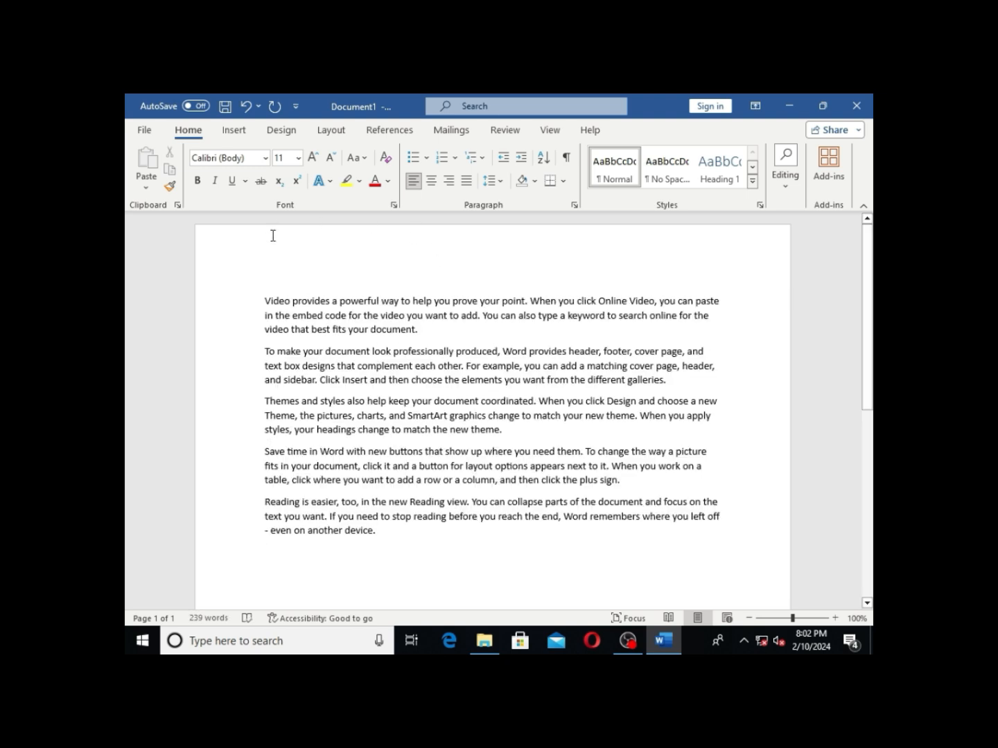
- Set the font of the whole first paragraph to Bodoni MT Black
drag(280, 298, 443, 336)
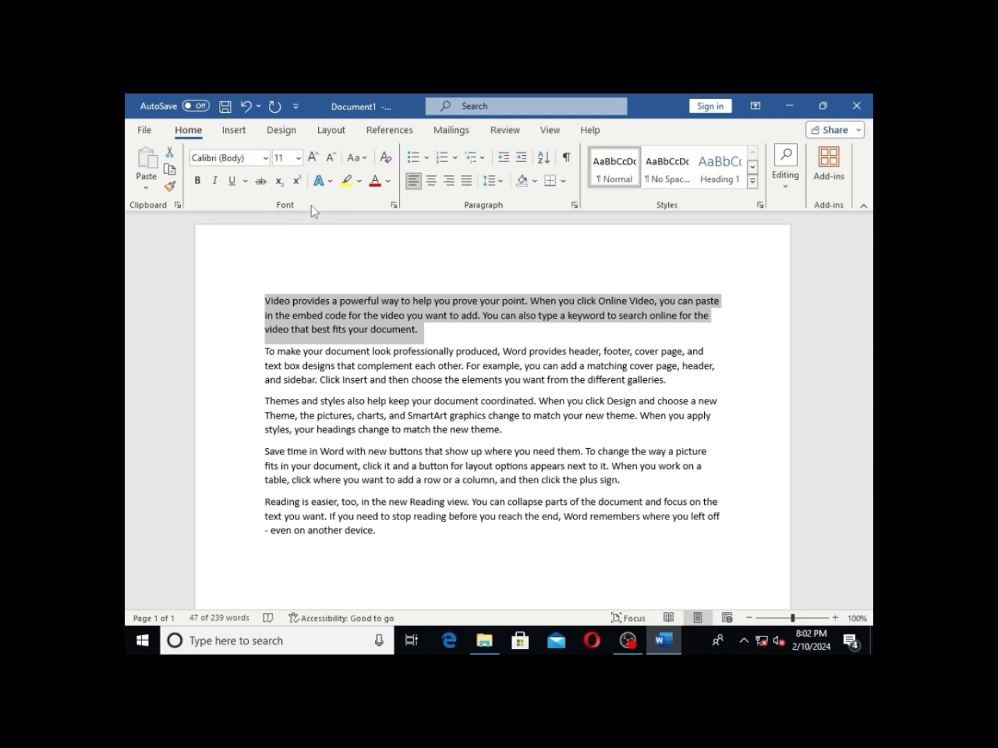
click(265, 157)
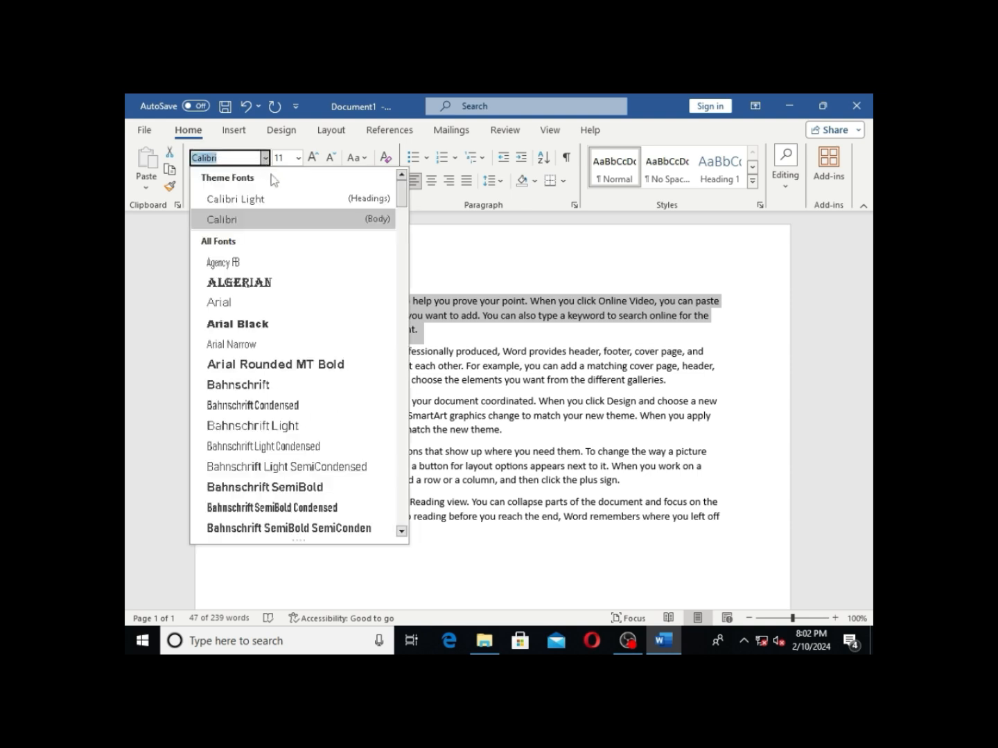
scroll(268, 229, down, 1)
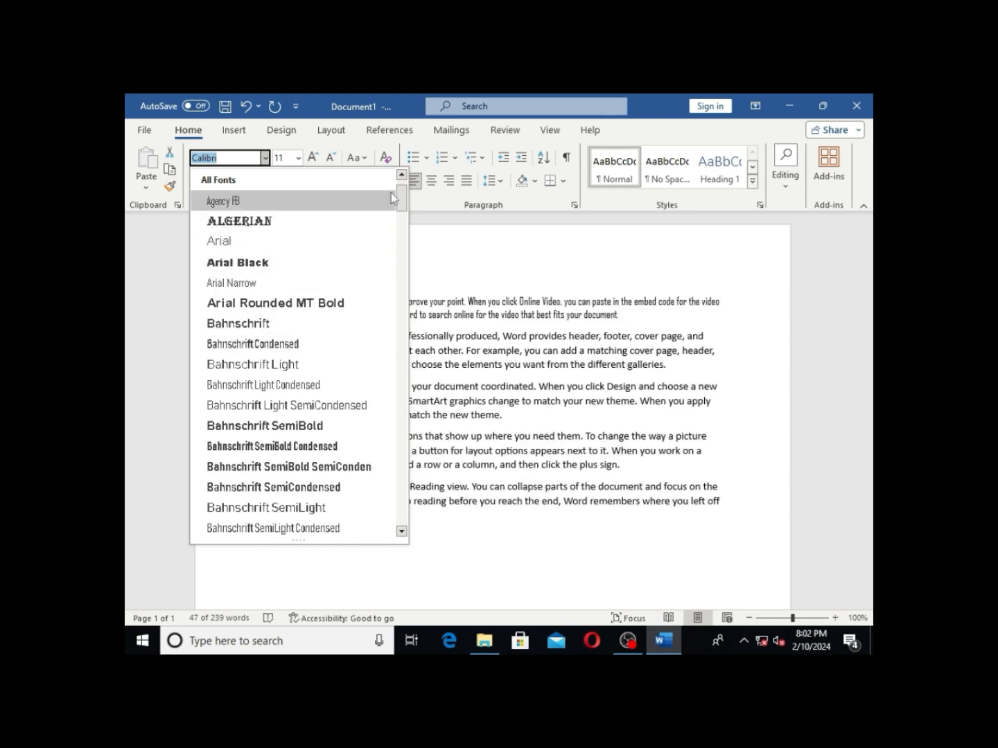
scroll(311, 354, down, 1)
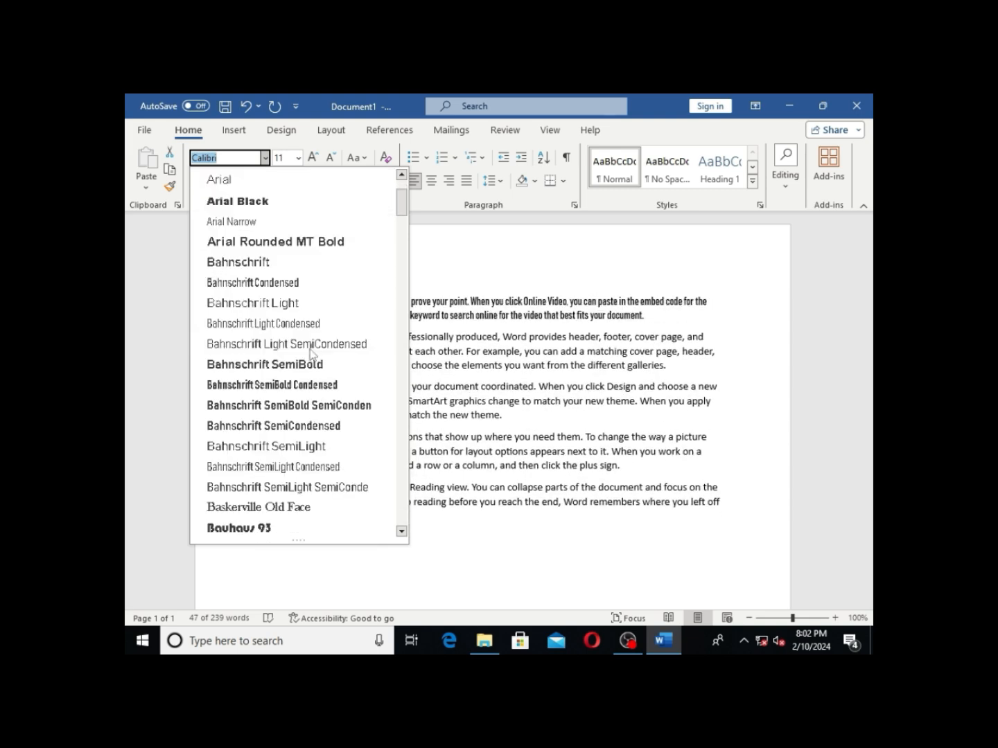
scroll(312, 360, down, 1)
scroll(312, 415, down, 1)
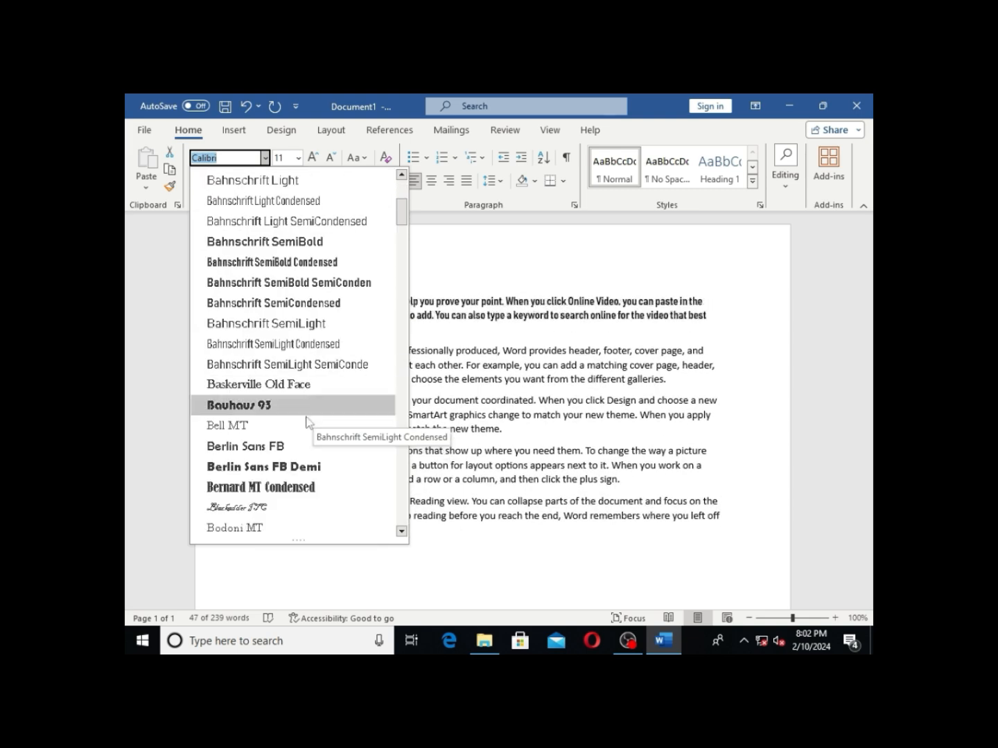
scroll(284, 418, down, 2)
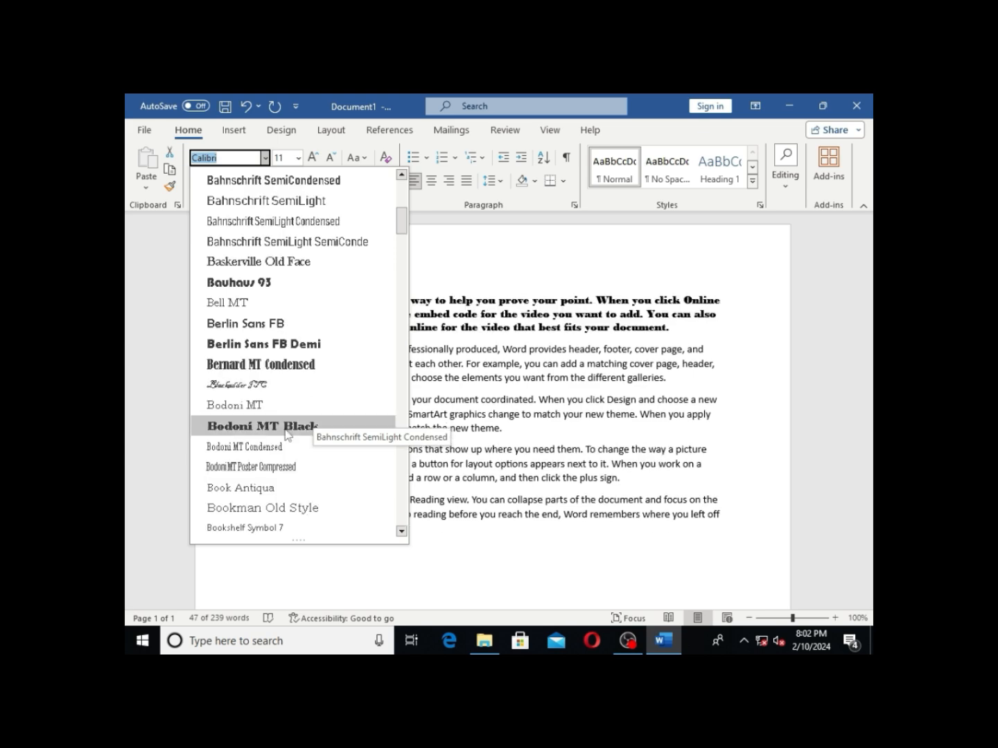
click(285, 428)
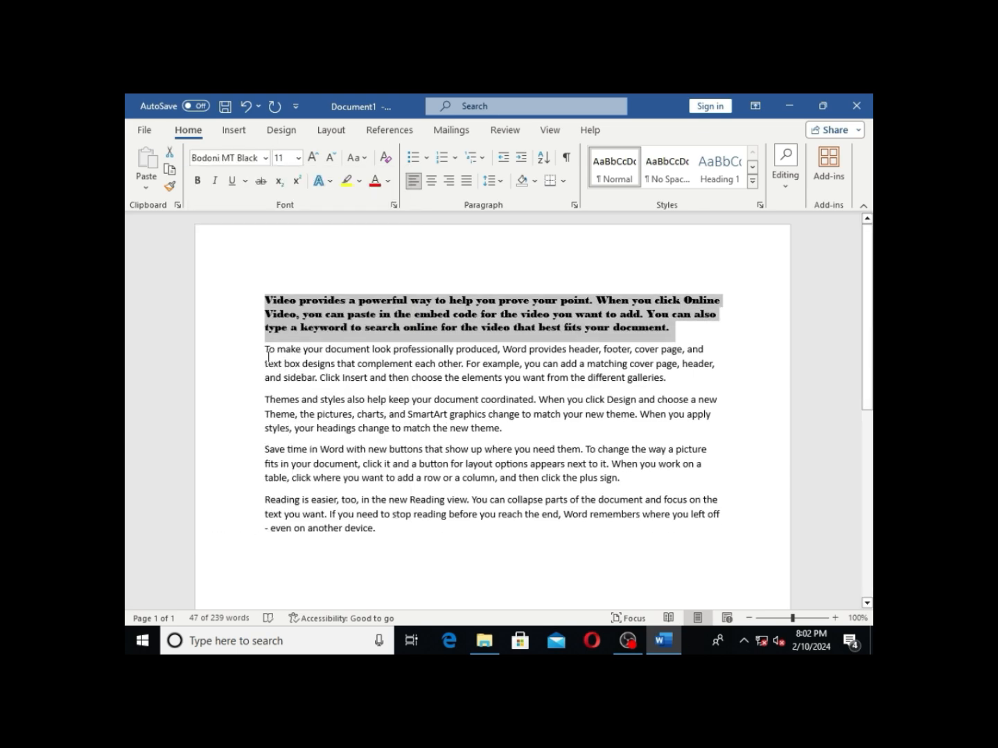
- Try Arial on the second paragraph's words from "text box designs" to "you can", and settle on Arial Black
drag(269, 357, 560, 363)
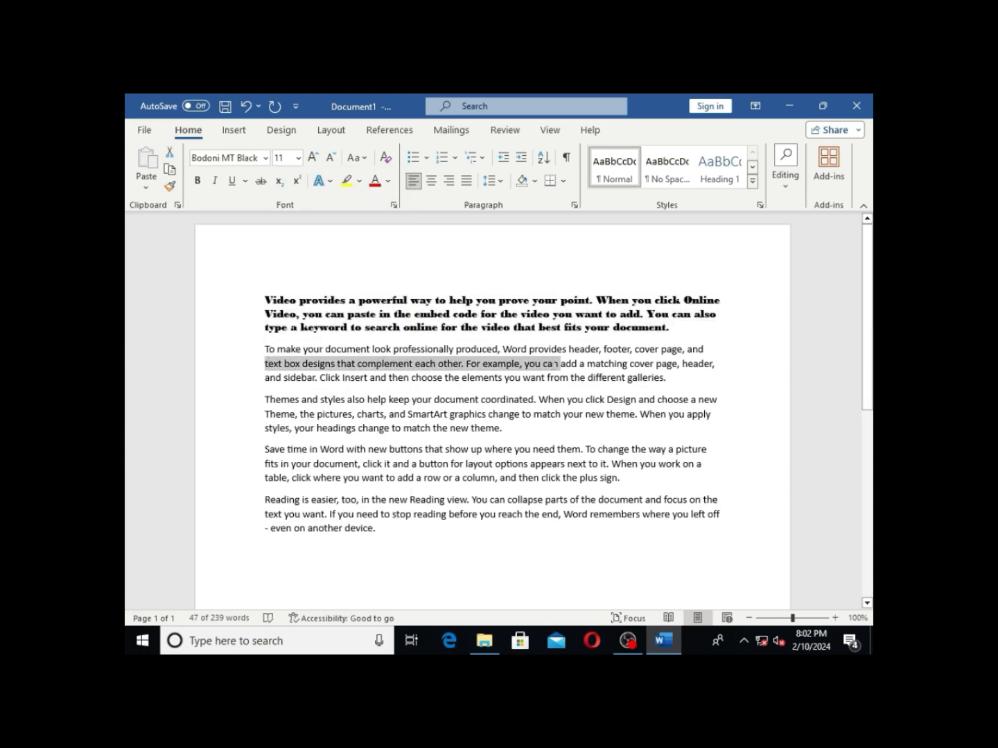
click(271, 159)
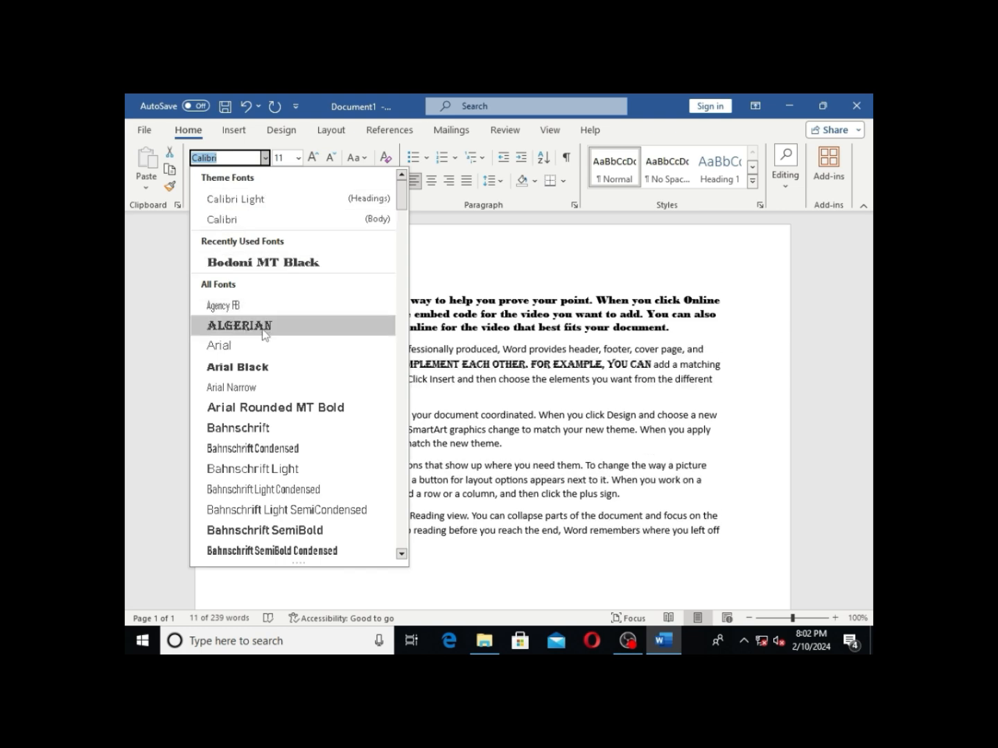
click(264, 353)
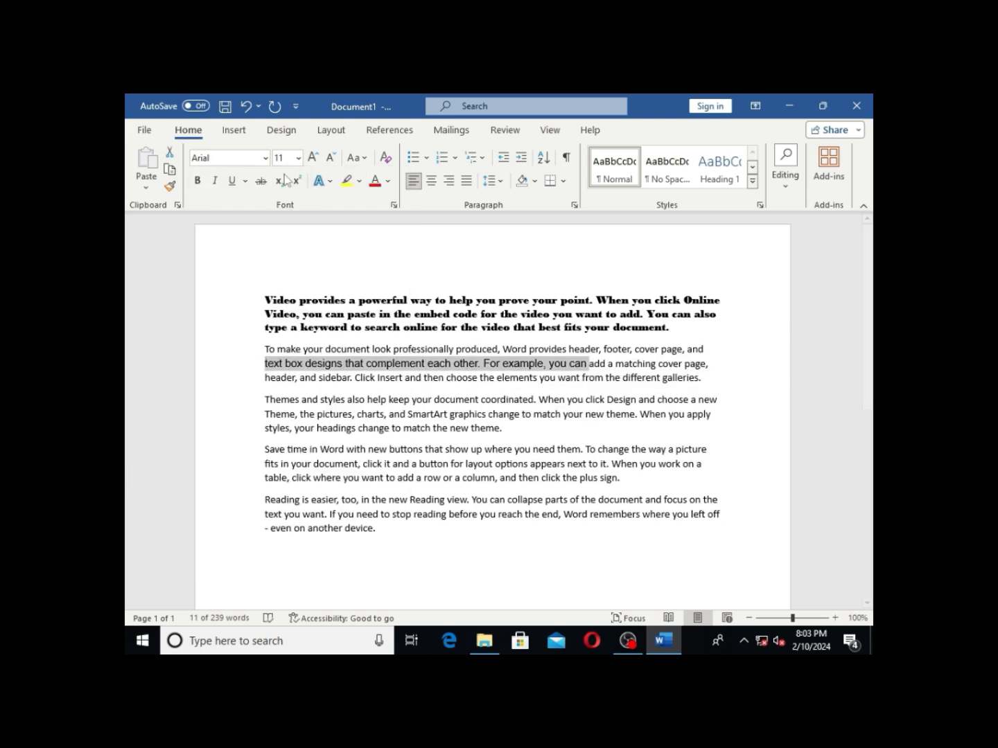
click(265, 158)
click(251, 387)
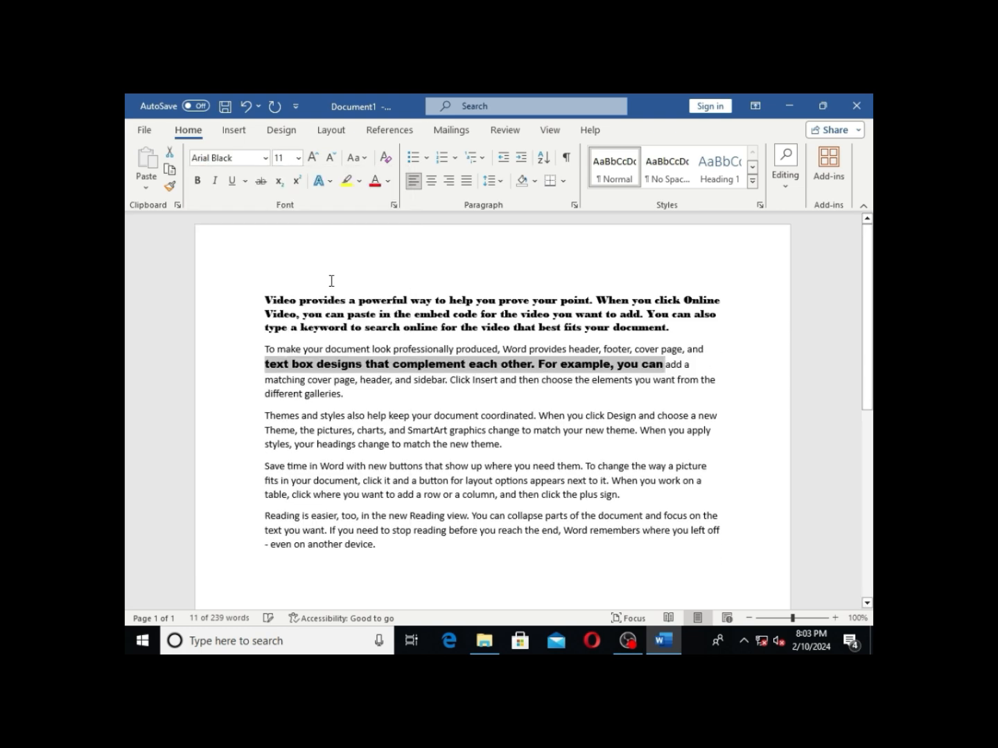
click(339, 385)
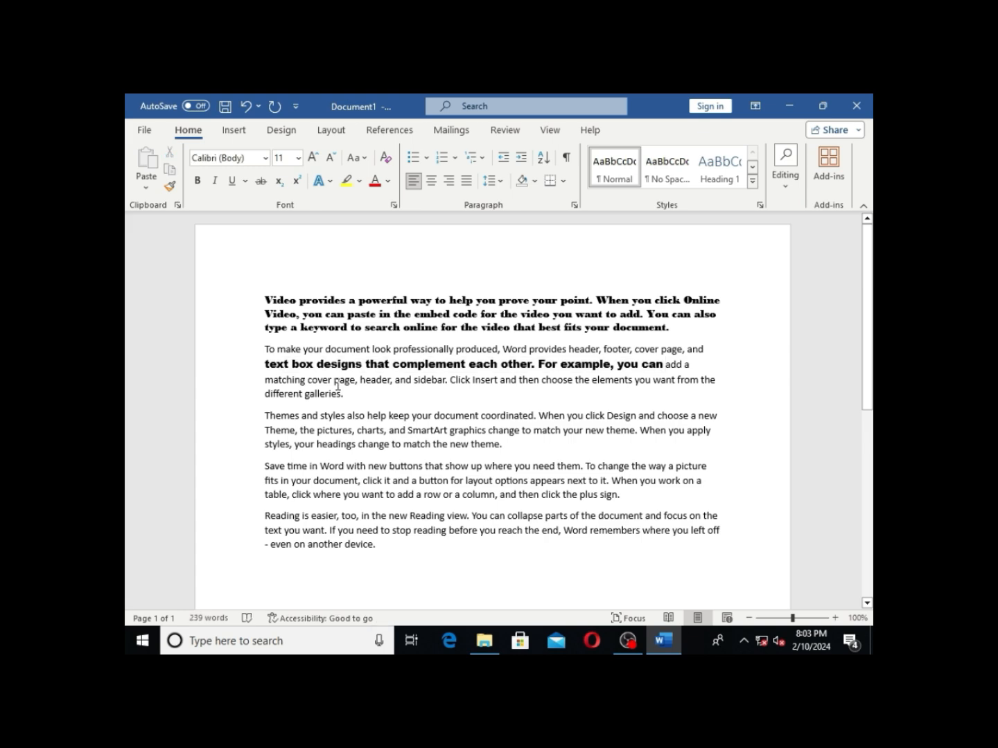
- Select the whole second paragraph, preview the preset font sizes and enlarge its text by six size increments
drag(267, 351, 372, 394)
click(298, 159)
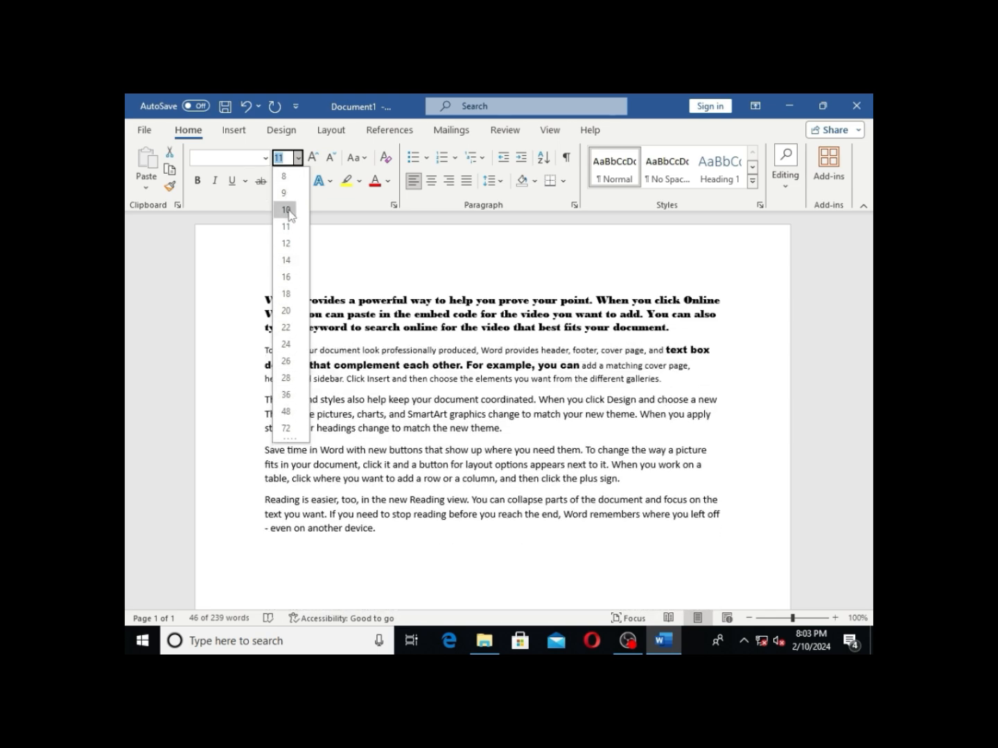
click(380, 404)
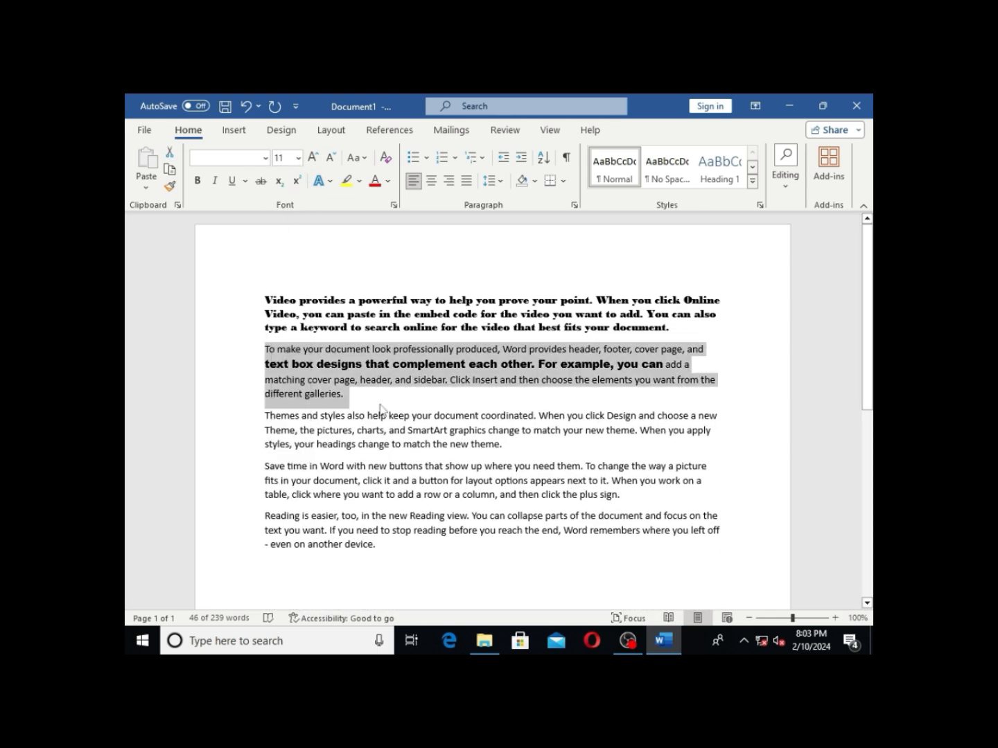
click(314, 158)
click(313, 157)
click(313, 158)
click(313, 157)
click(314, 158)
click(313, 158)
- Shrink the second paragraph's text step by step to a font size of 12
click(332, 157)
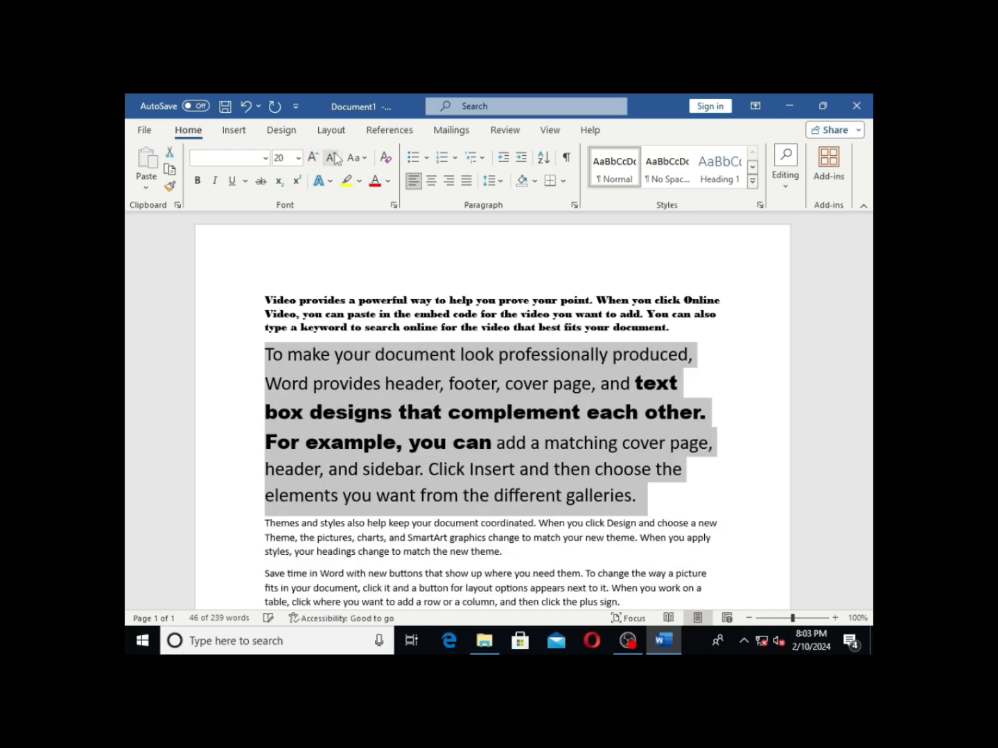
click(333, 158)
click(332, 157)
click(332, 157)
click(333, 158)
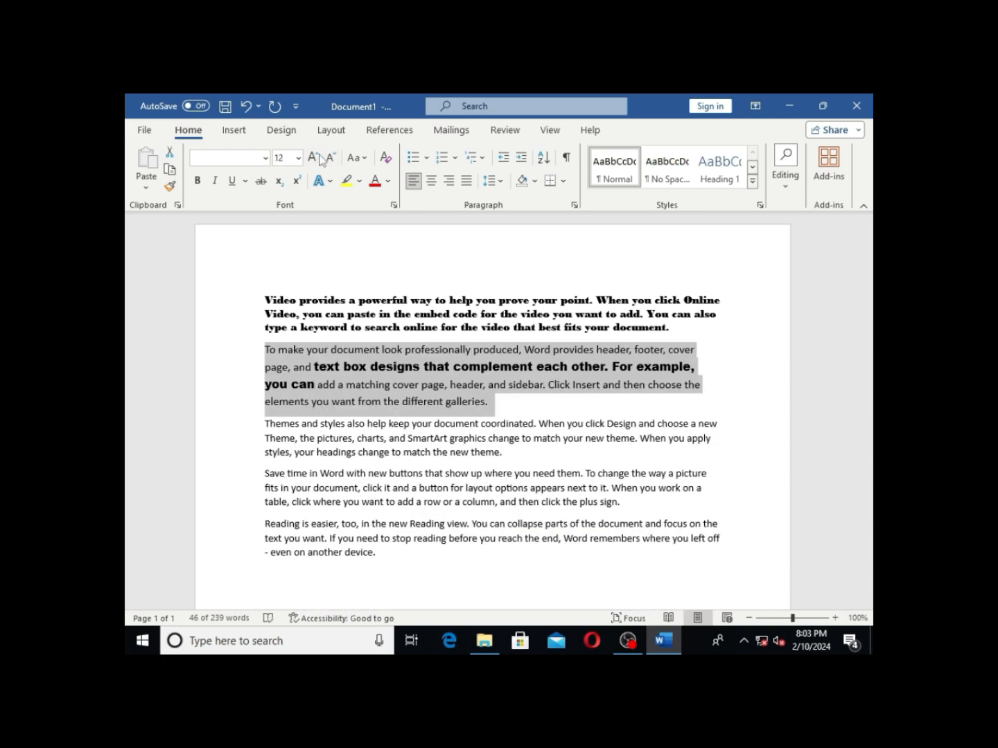
- Apply bold to the second paragraph and remove it again
click(198, 183)
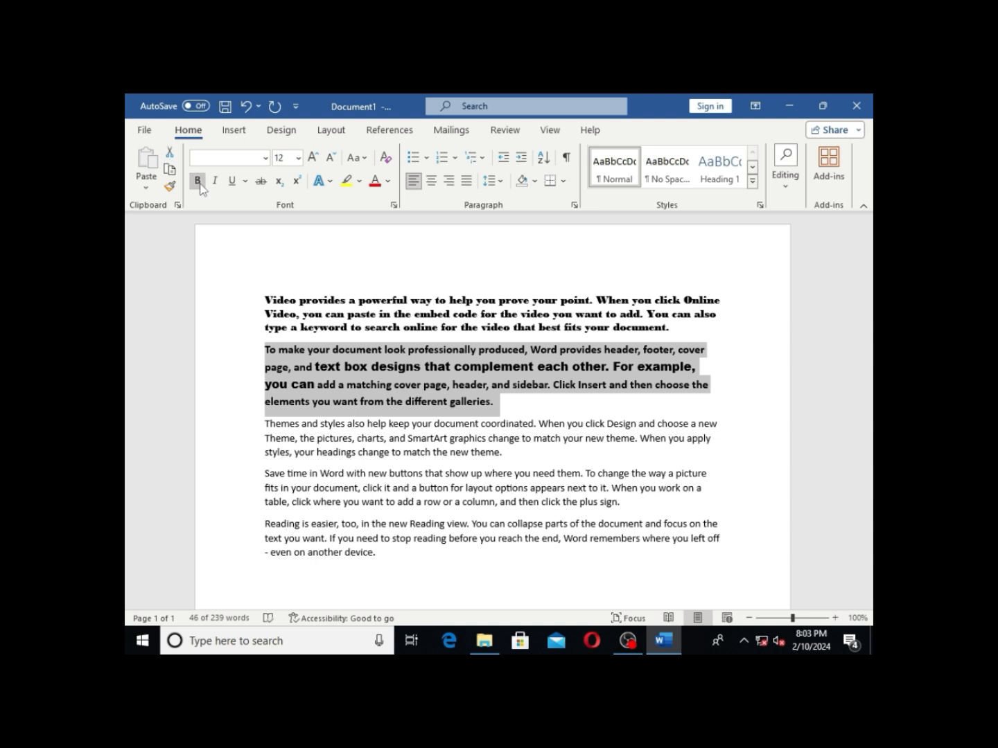
click(198, 183)
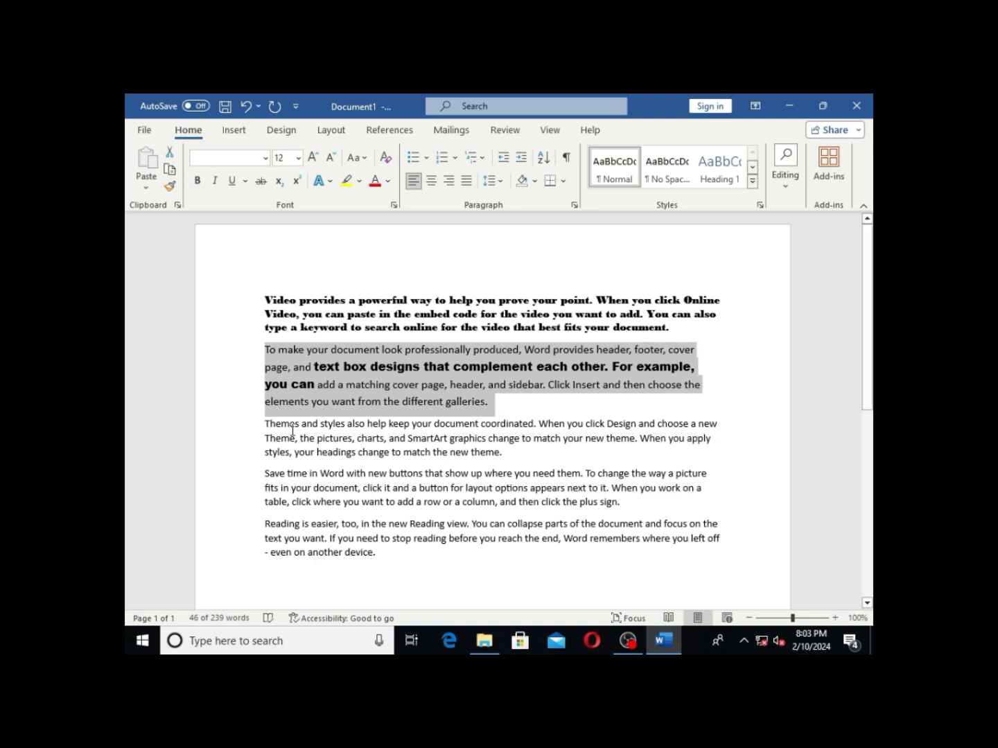
- Switch bold on and off twice for the third paragraph, beginning "Themes and styles"
drag(291, 430, 508, 454)
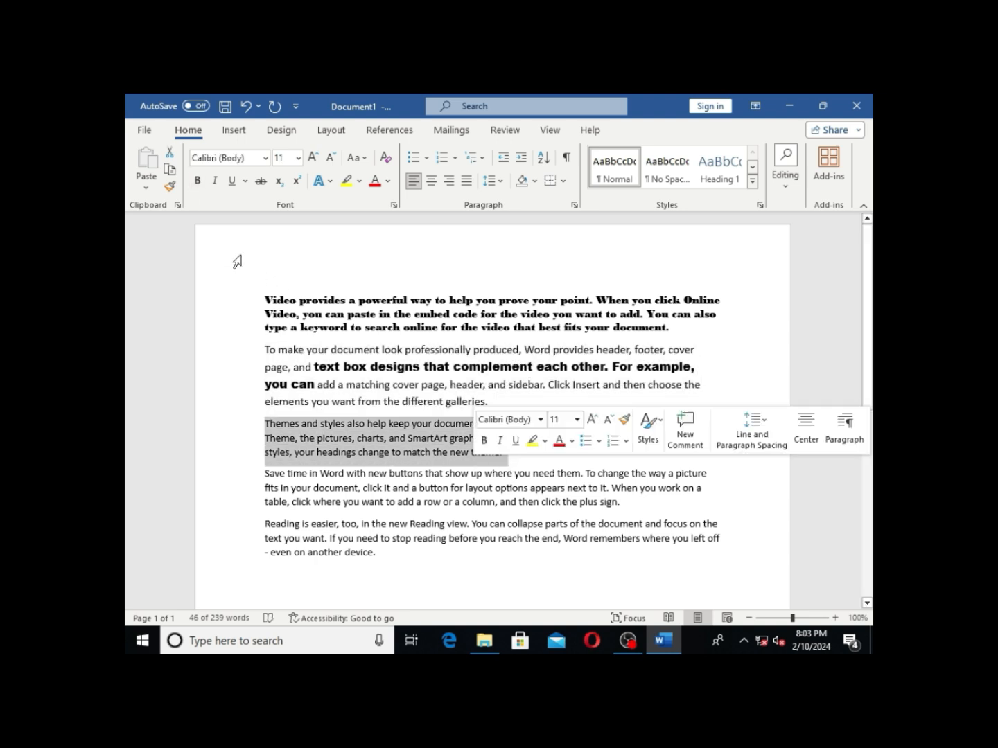
click(196, 185)
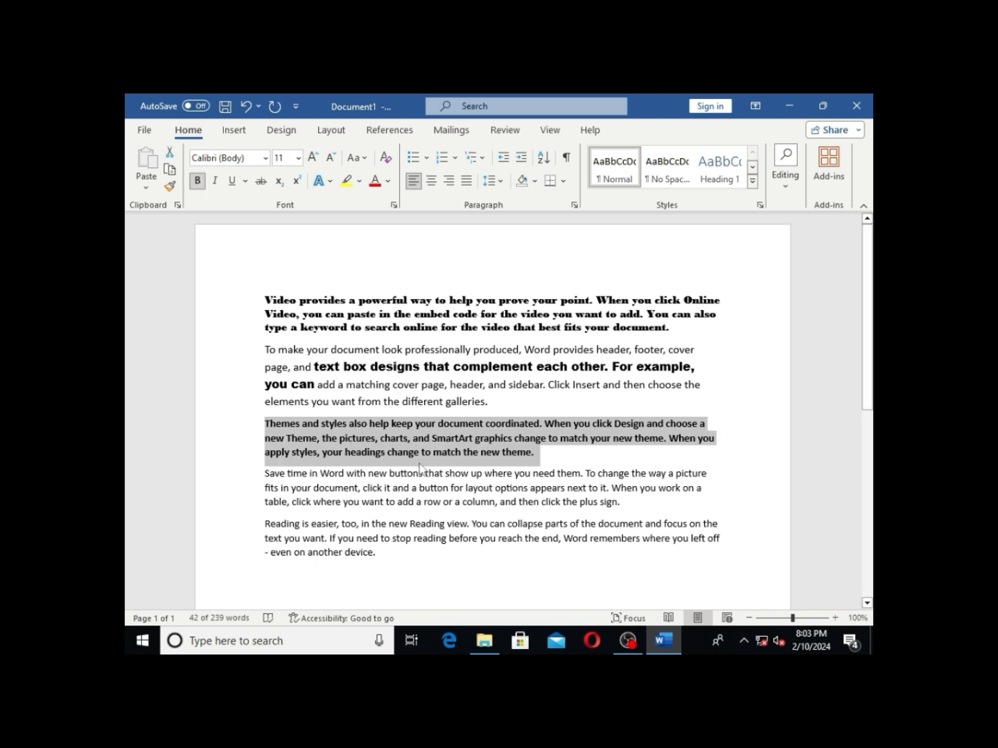
click(197, 182)
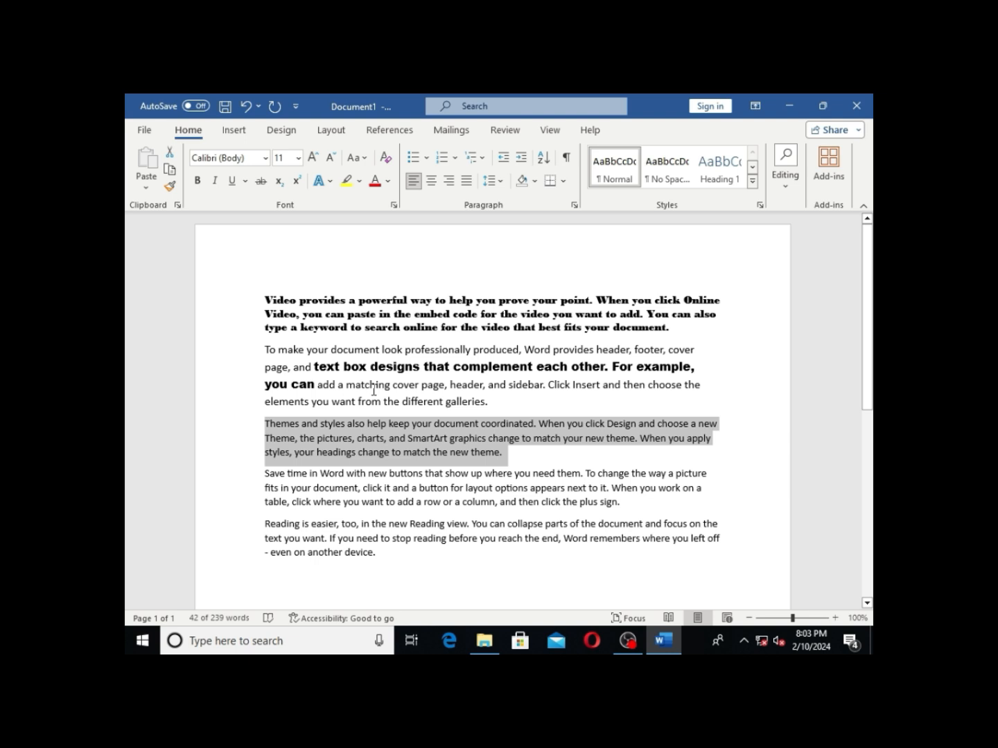
key(ctrl+b)
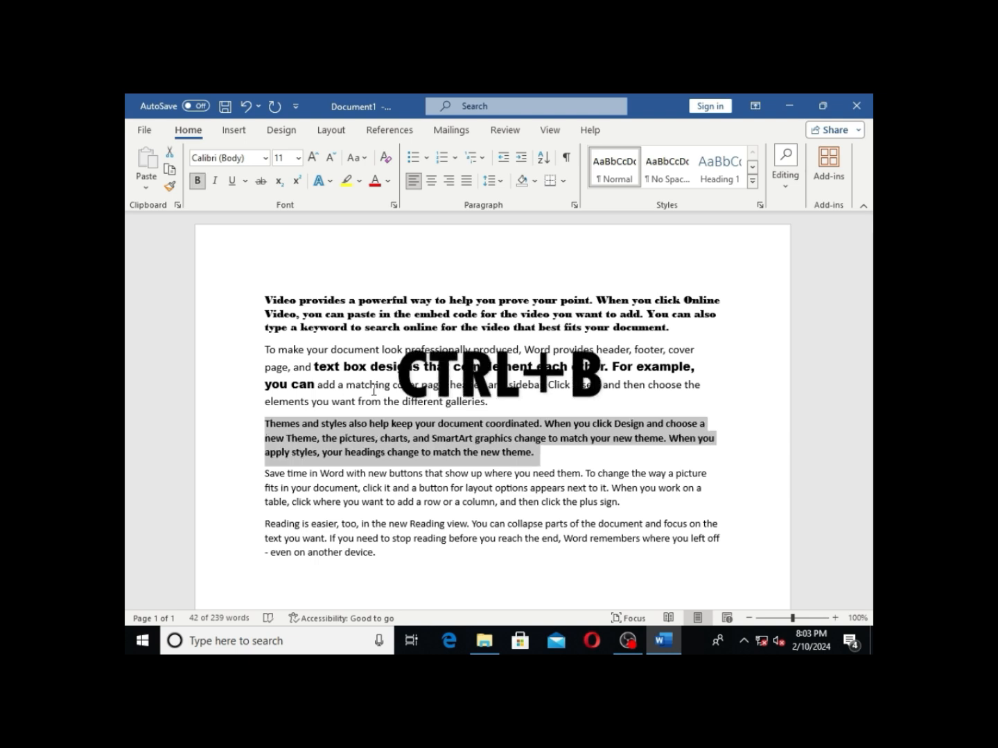
key(ctrl+b)
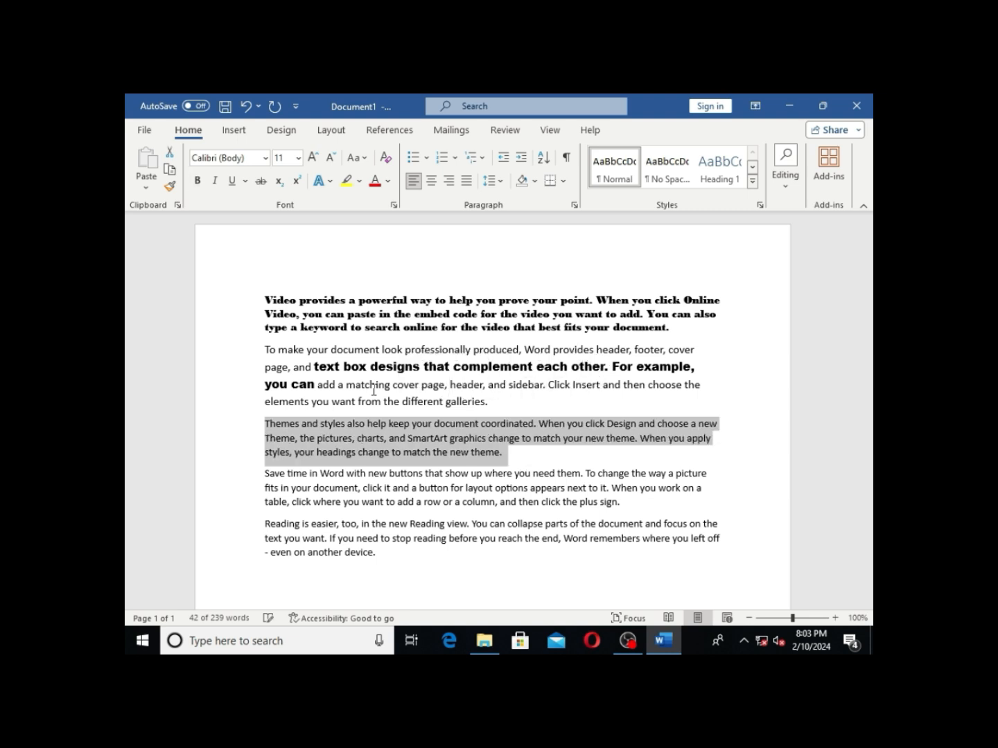
- Switch italic on and off for the third paragraph and underline its text
click(216, 183)
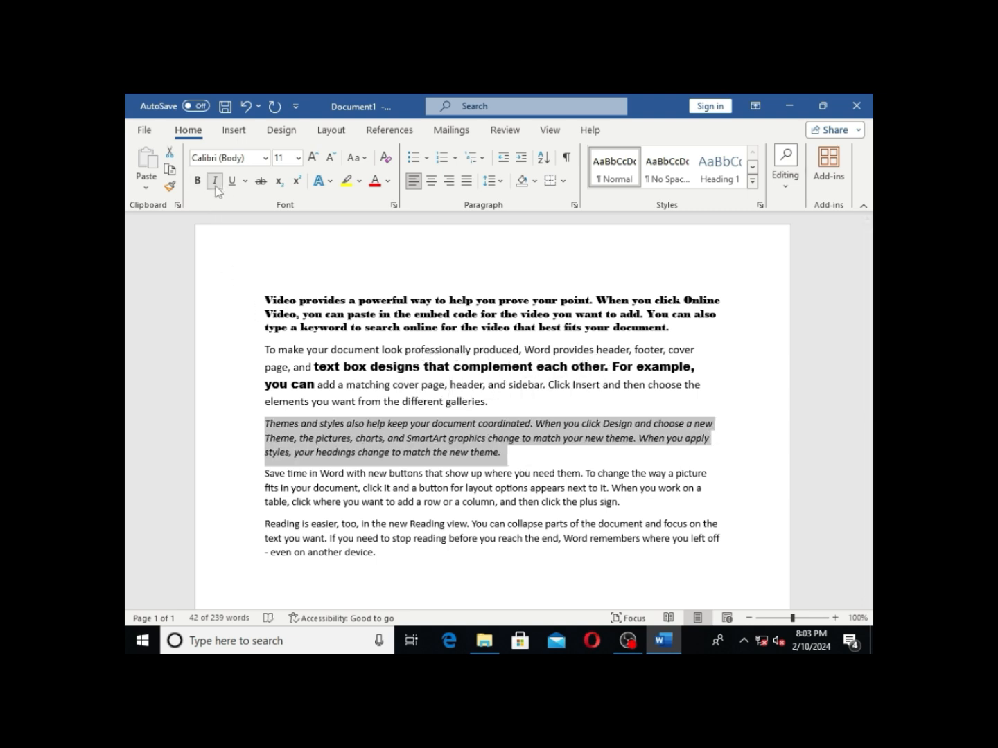
click(215, 185)
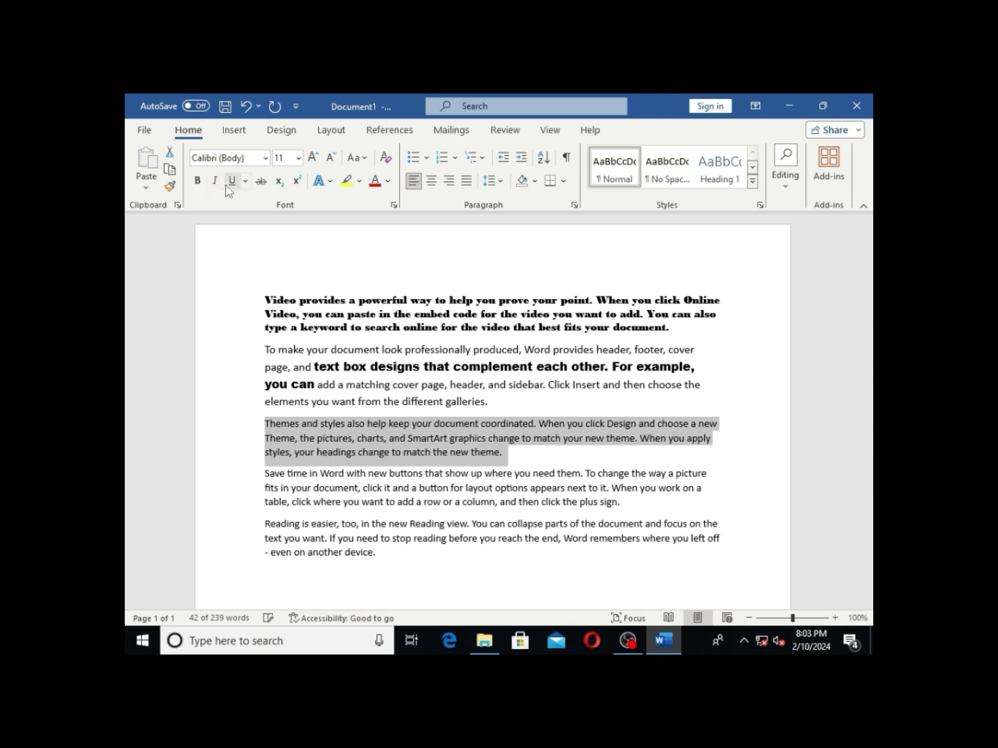
click(227, 187)
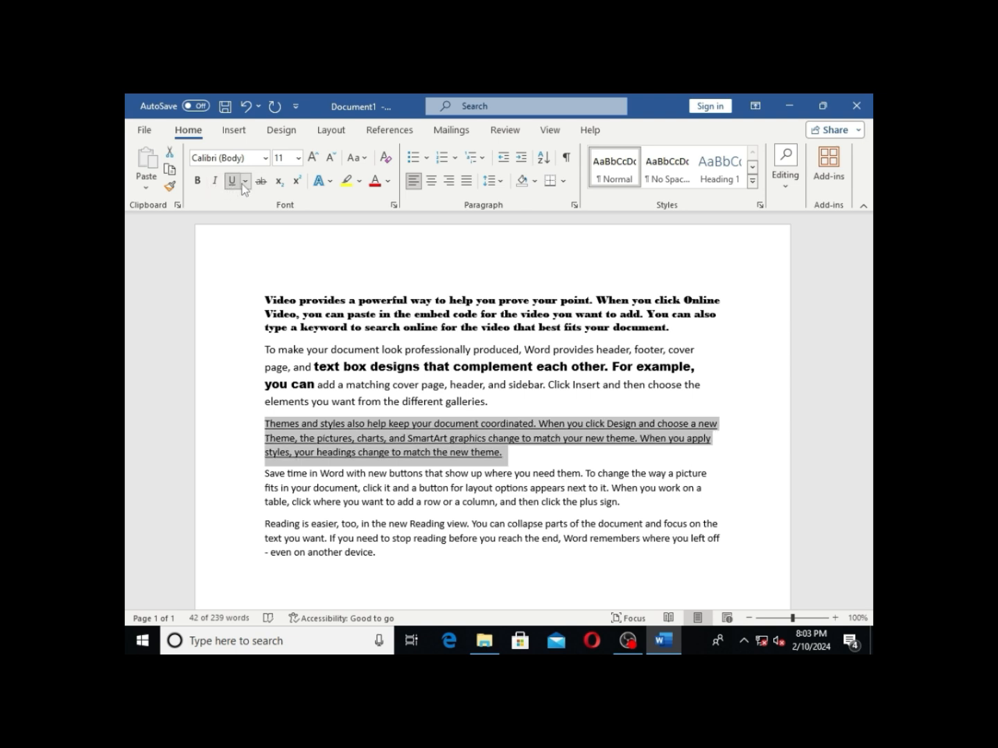
- Preview the available underline styles and underline colors on the third paragraph without choosing one
click(247, 183)
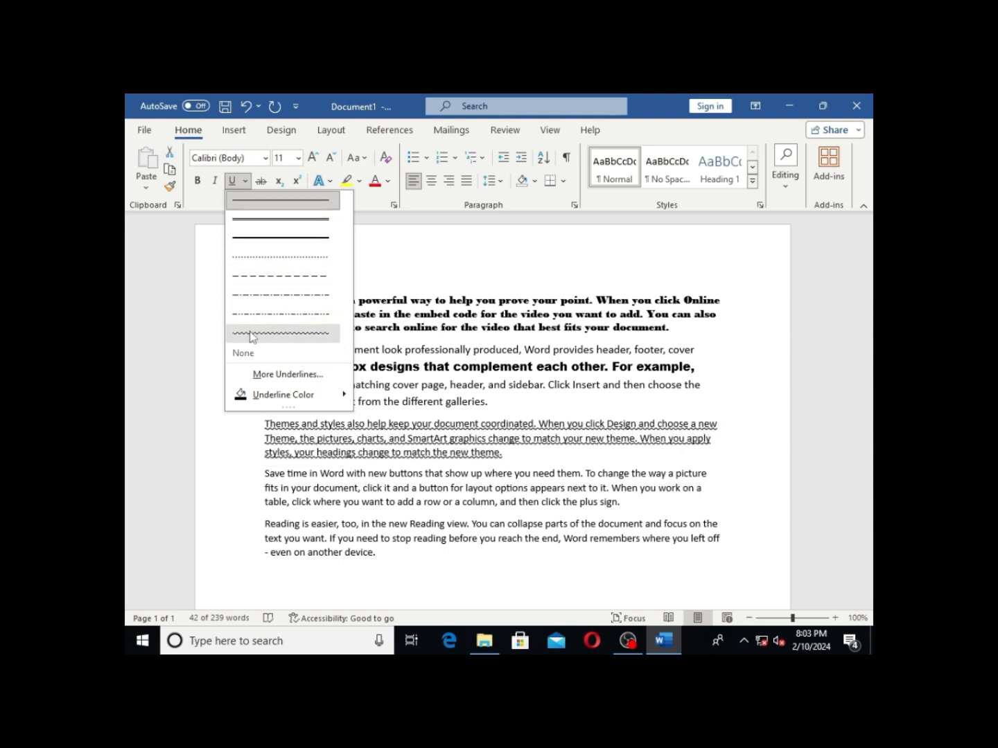
mouse_move(265, 406)
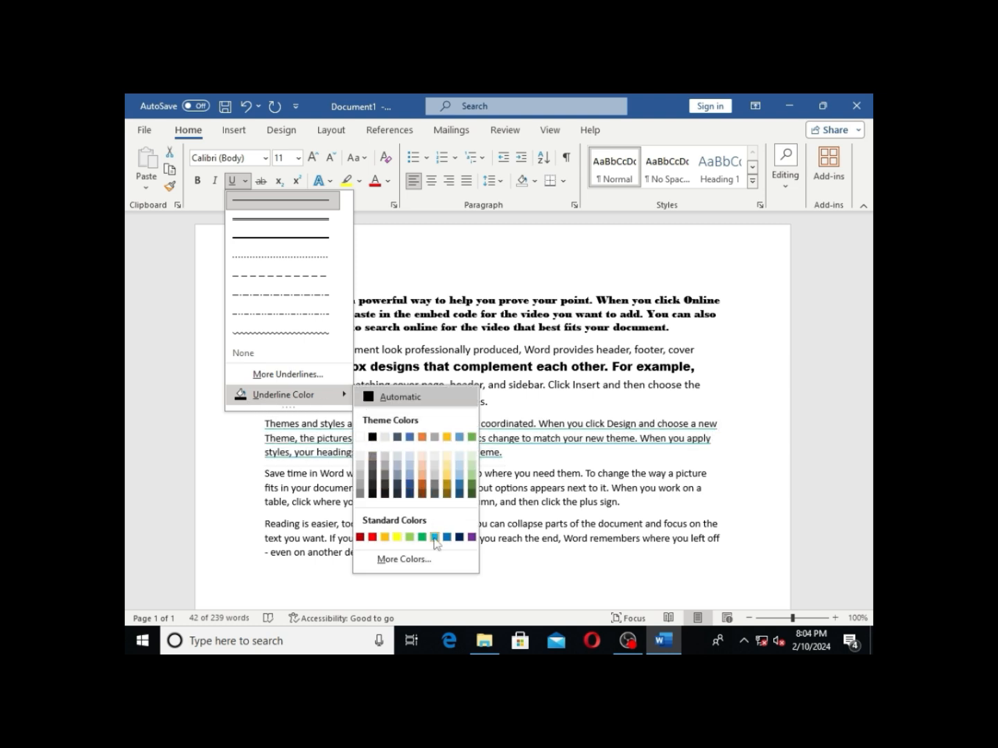
click(596, 435)
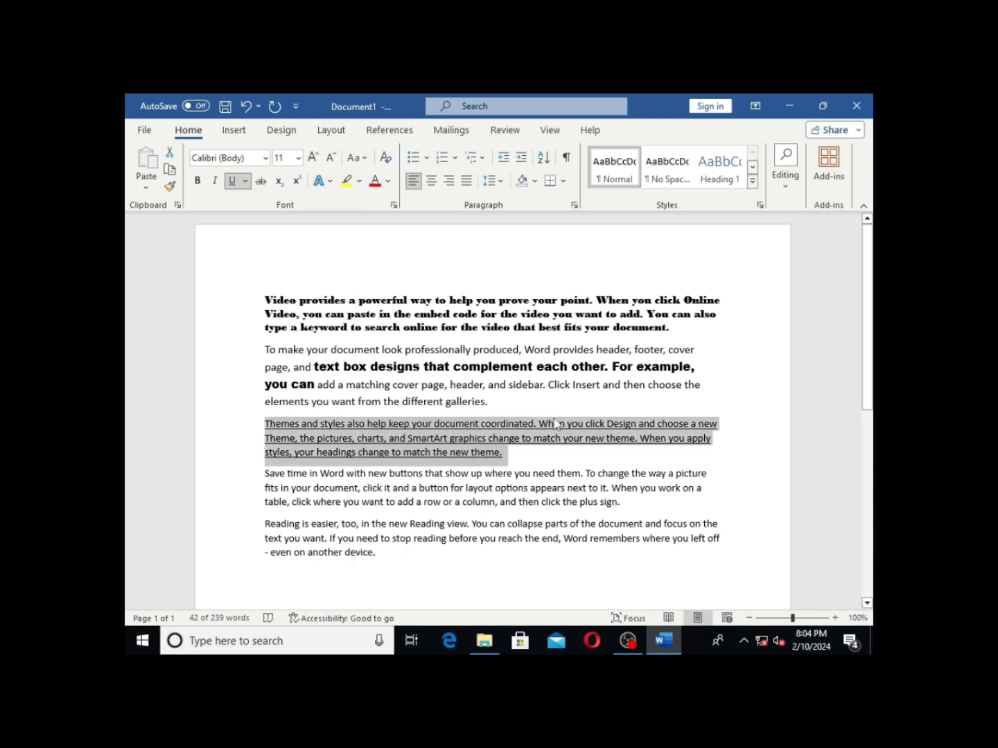
- Apply strikethrough to the third paragraph and remove it again
click(262, 182)
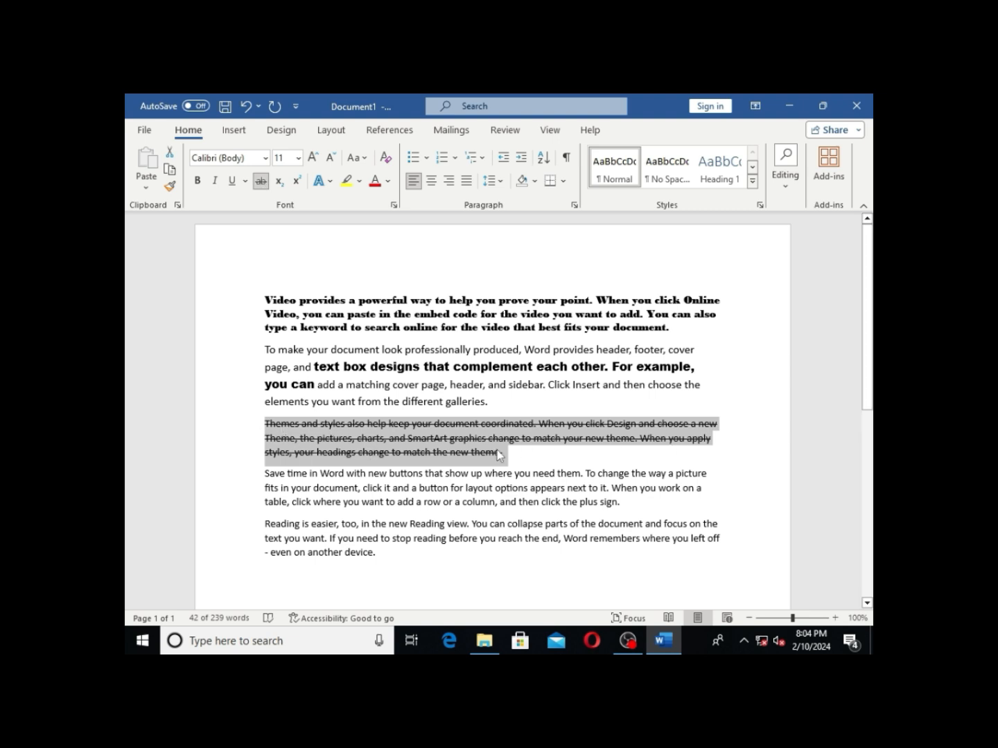
click(261, 183)
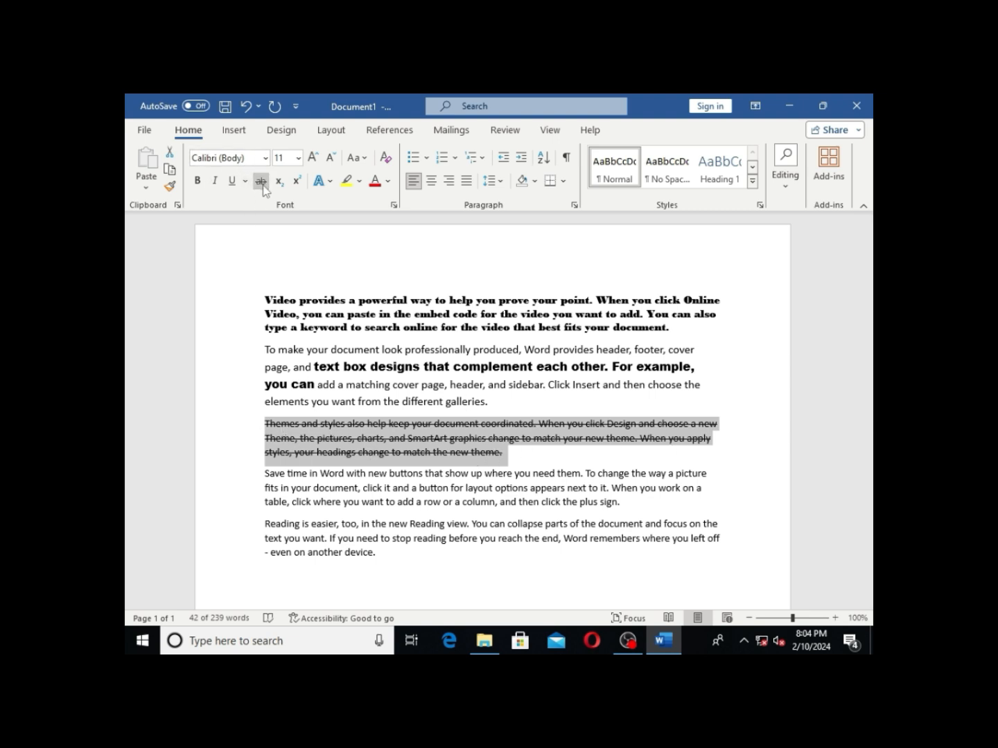
scroll(284, 280, down, 5)
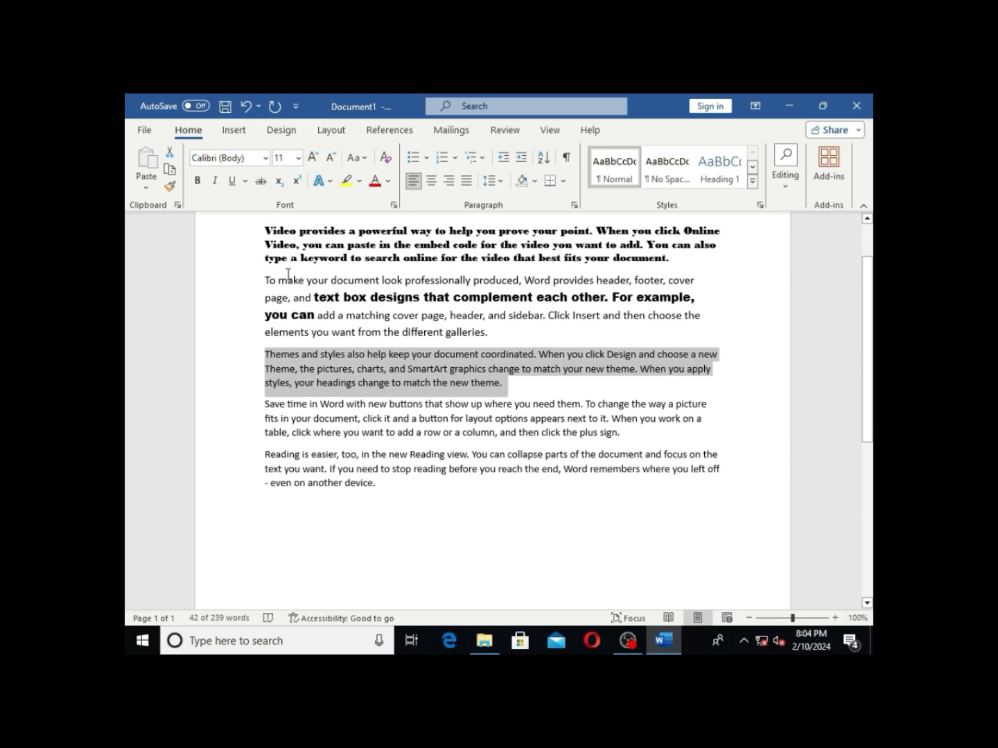
scroll(289, 277, up, 5)
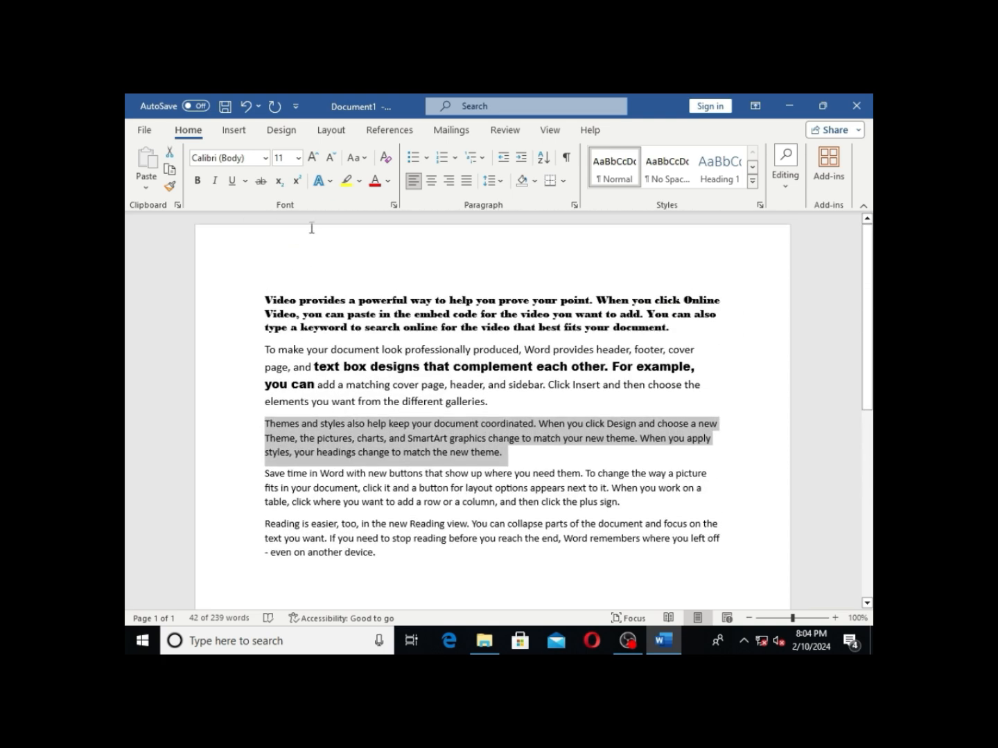
- Give the third paragraph the preset text effect with orange outlined letters and enlarge its text to size 24
click(329, 183)
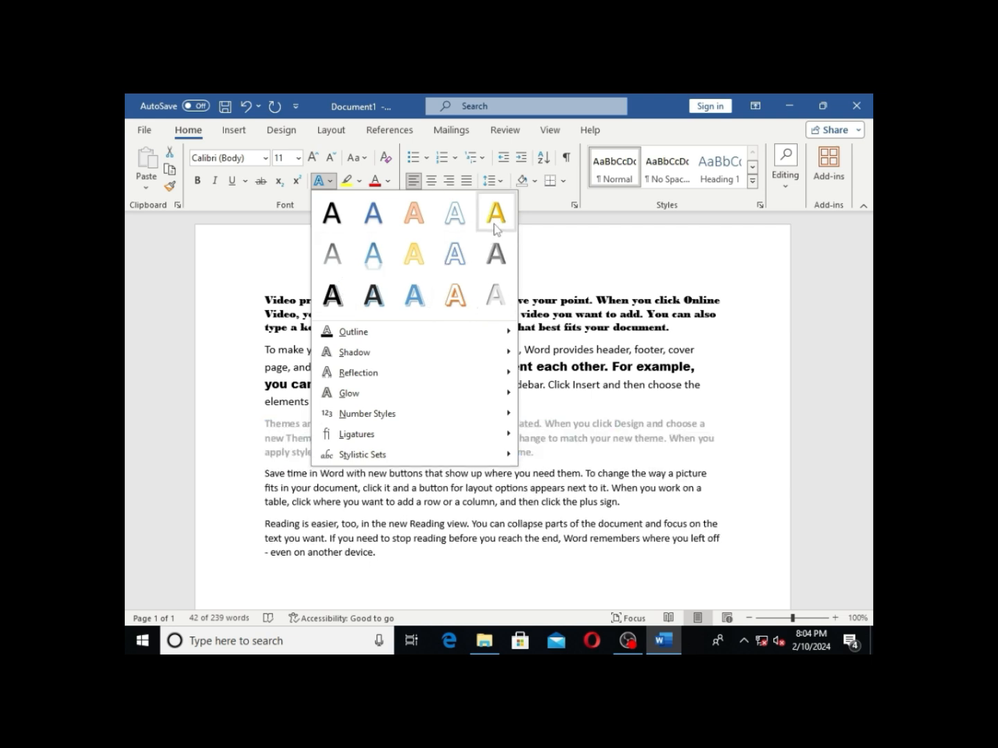
click(454, 296)
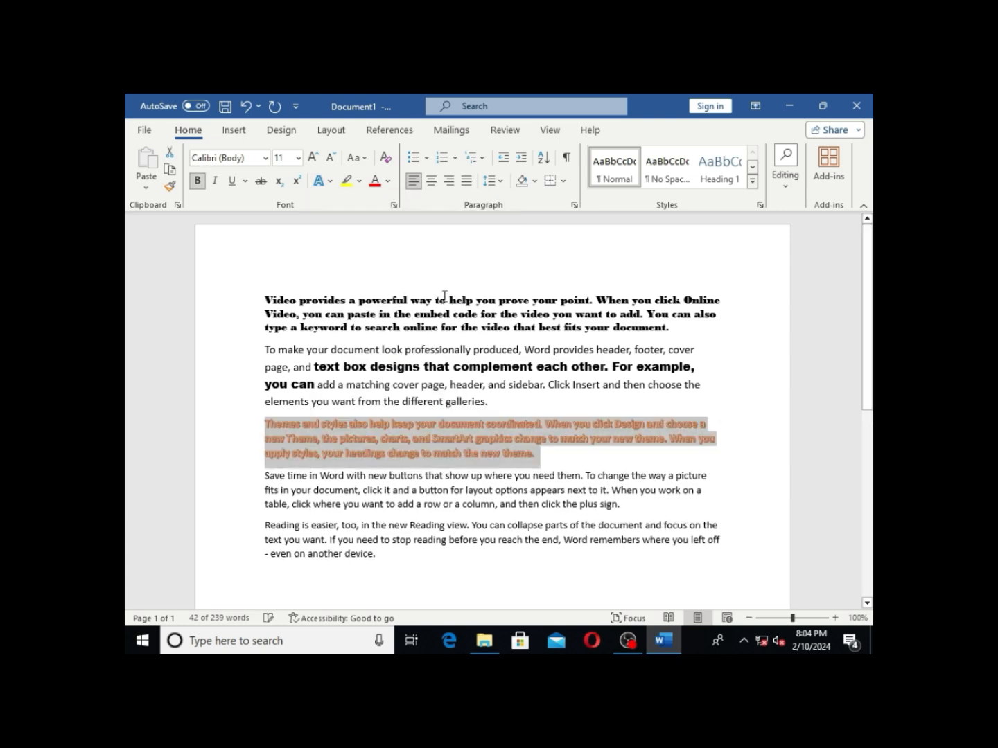
click(312, 158)
click(312, 158)
click(312, 158)
click(312, 159)
click(312, 158)
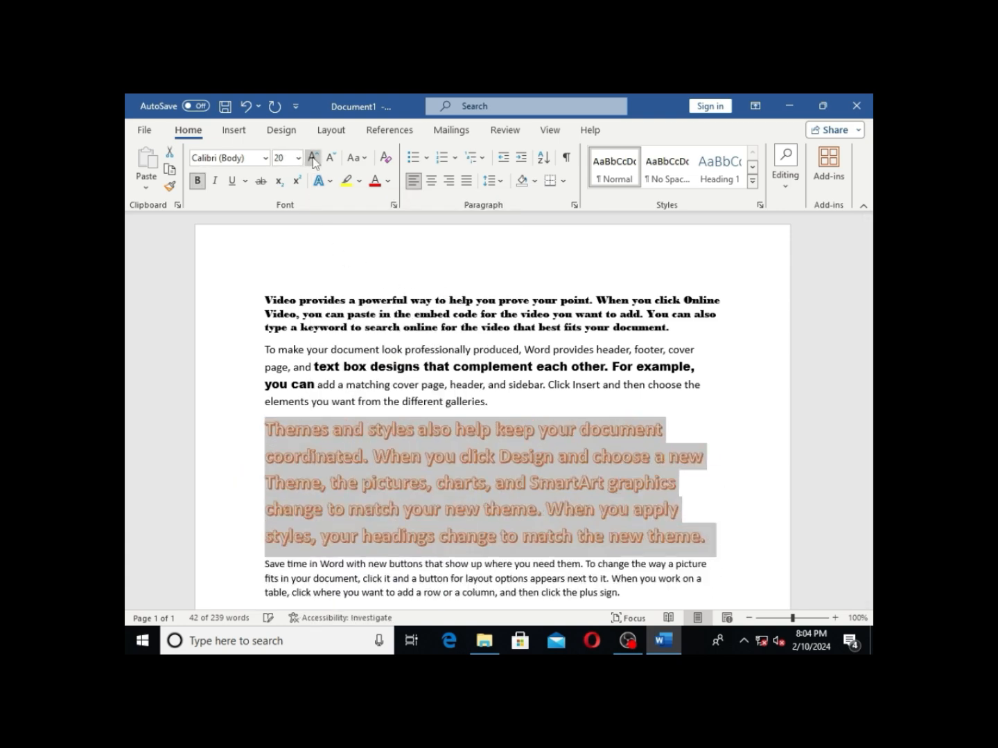
click(313, 158)
click(312, 159)
- Preview the shadow, reflection and glow variations on the third paragraph without applying any of them
click(321, 181)
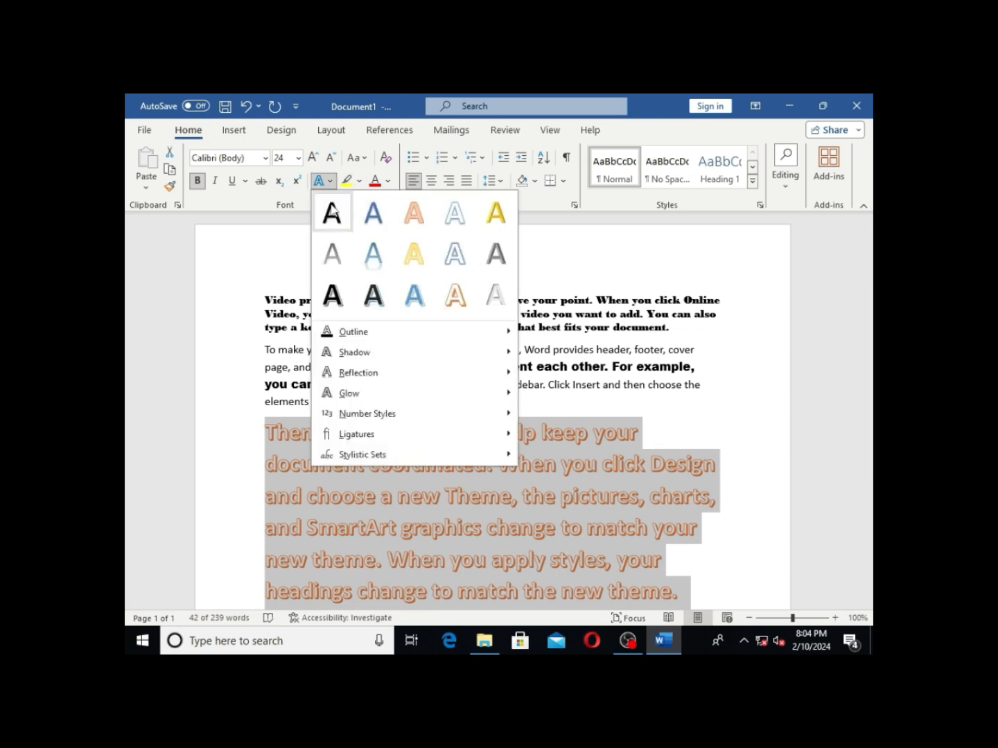
mouse_move(353, 332)
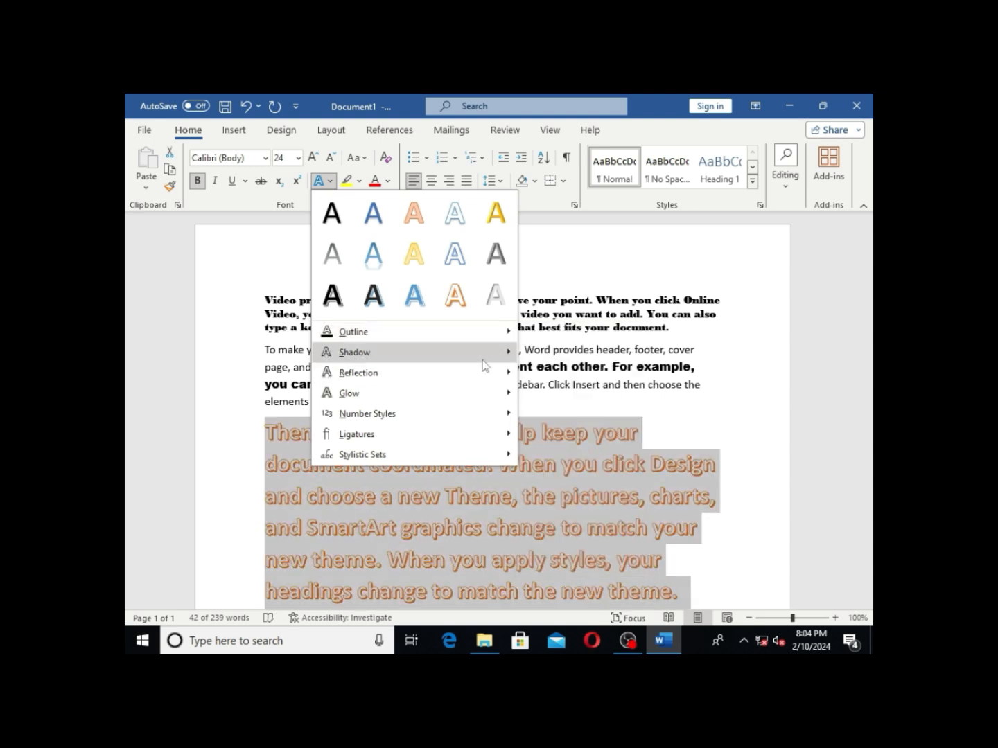
mouse_move(491, 365)
scroll(580, 458, down, 1)
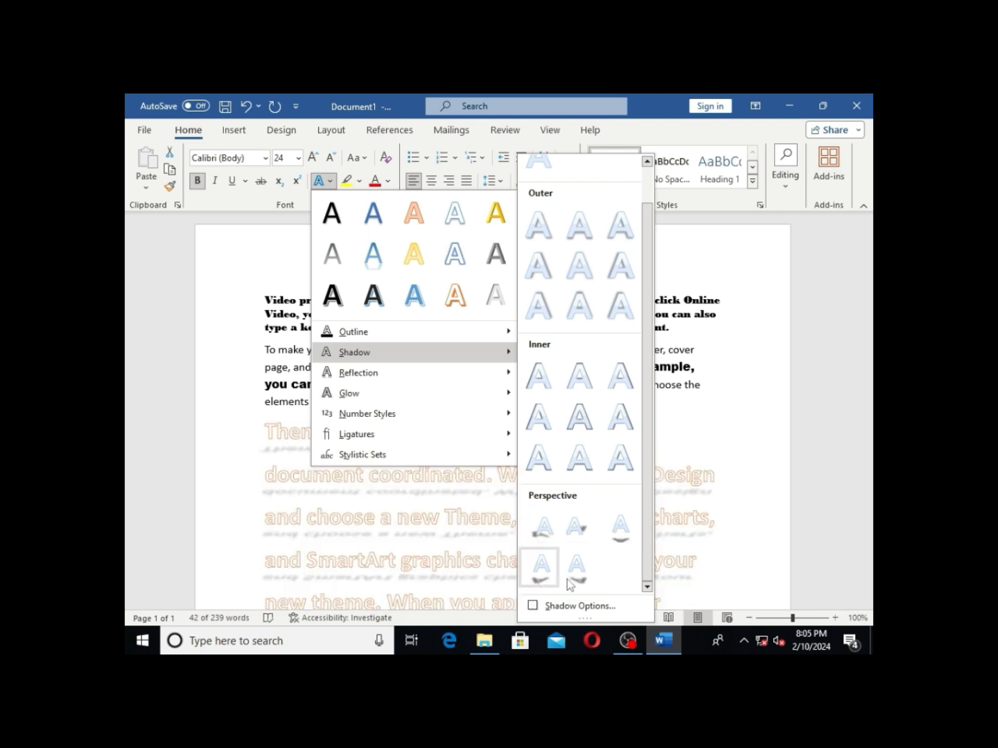
mouse_move(436, 370)
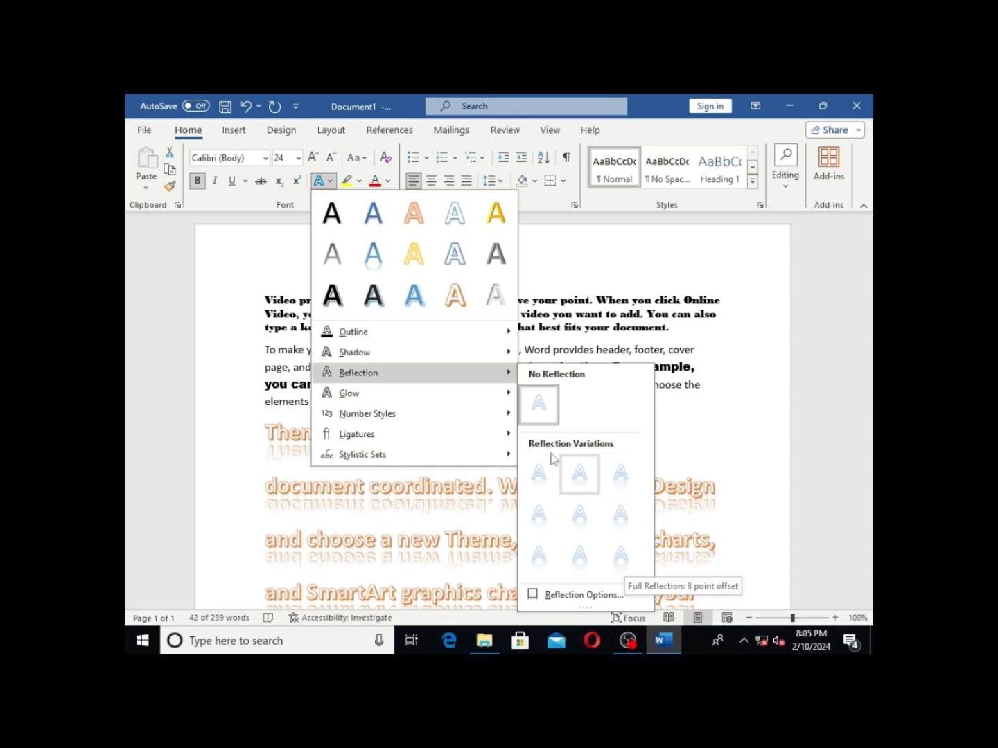
mouse_move(484, 393)
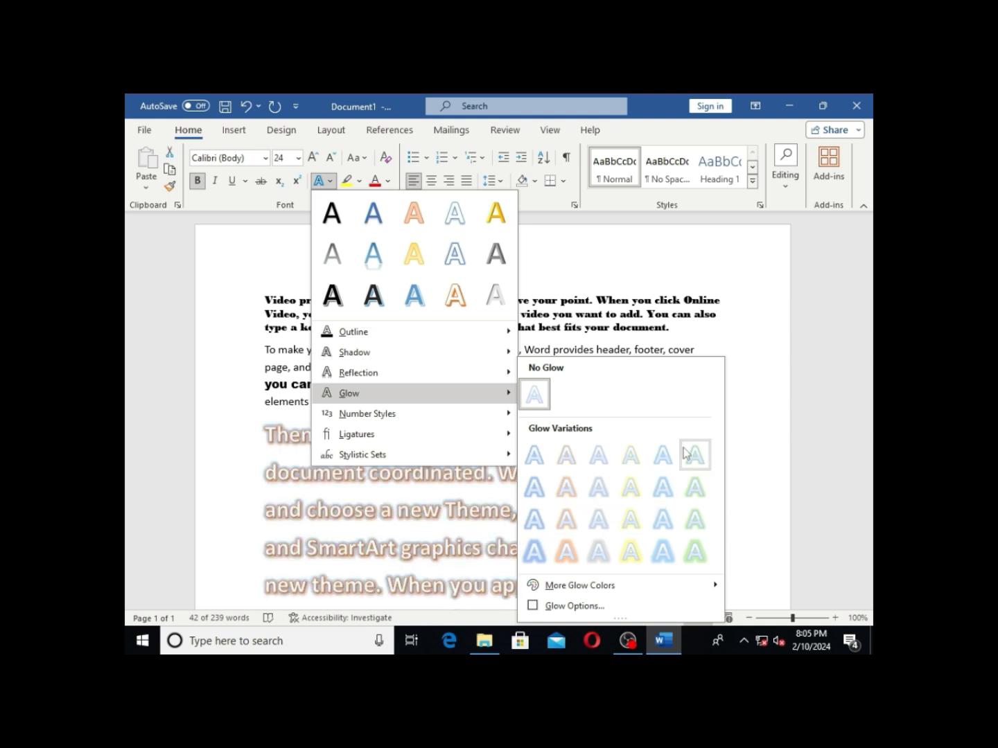
click(210, 274)
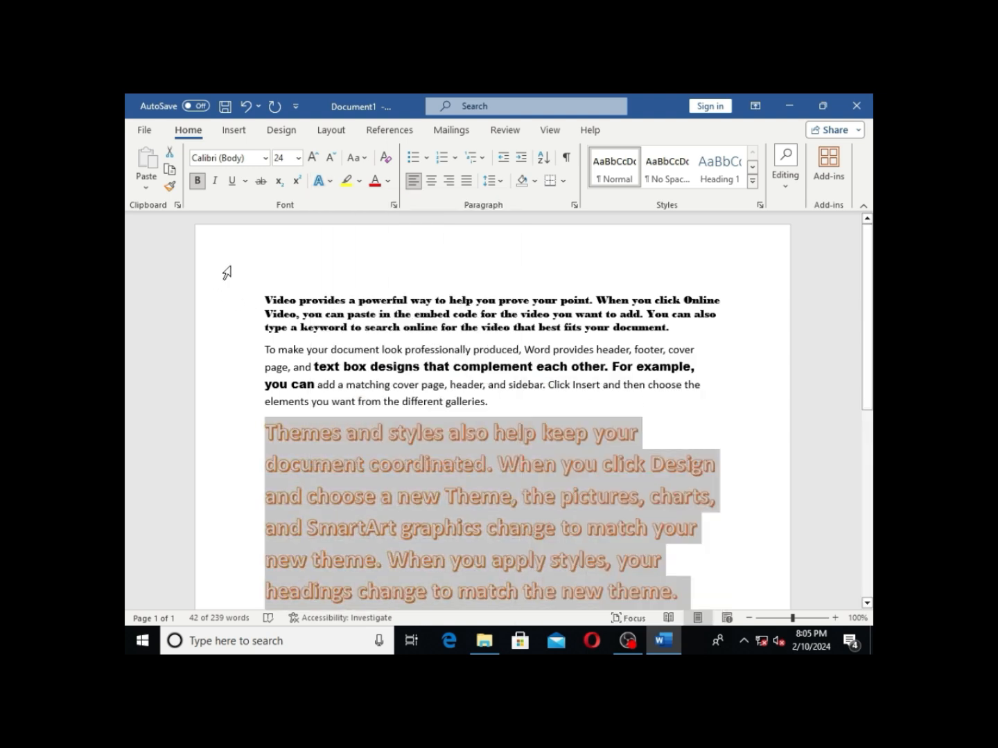
- Highlight in yellow "and choose a new Theme, the pictures", "graphics change to match your", and from "headings" through the fourth paragraph's first line
click(261, 294)
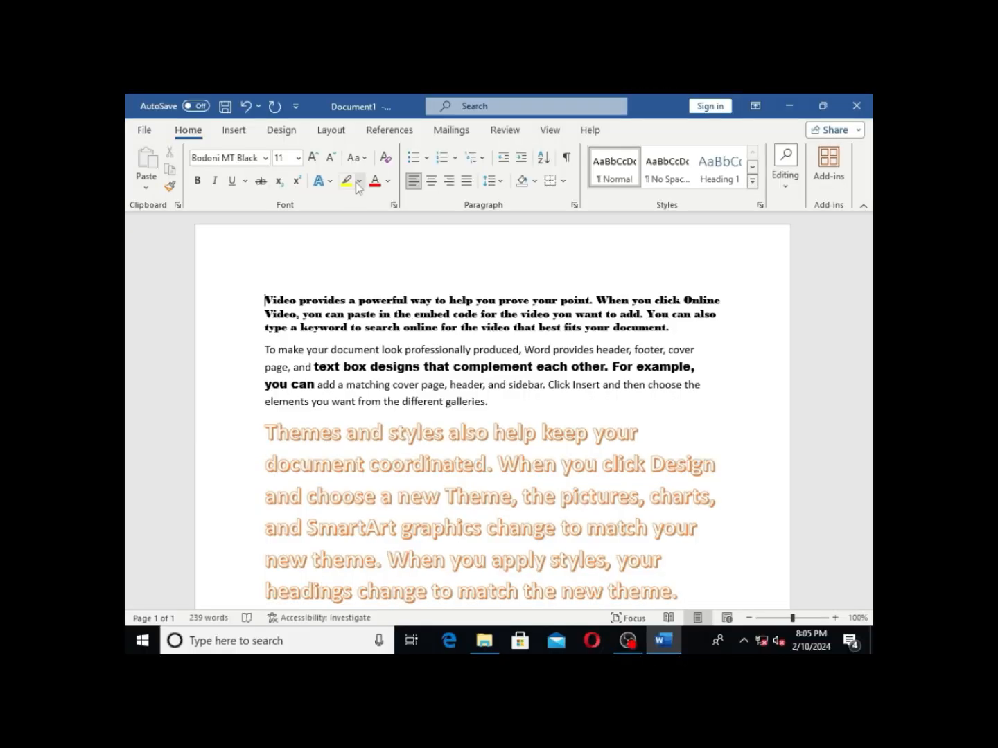
click(358, 182)
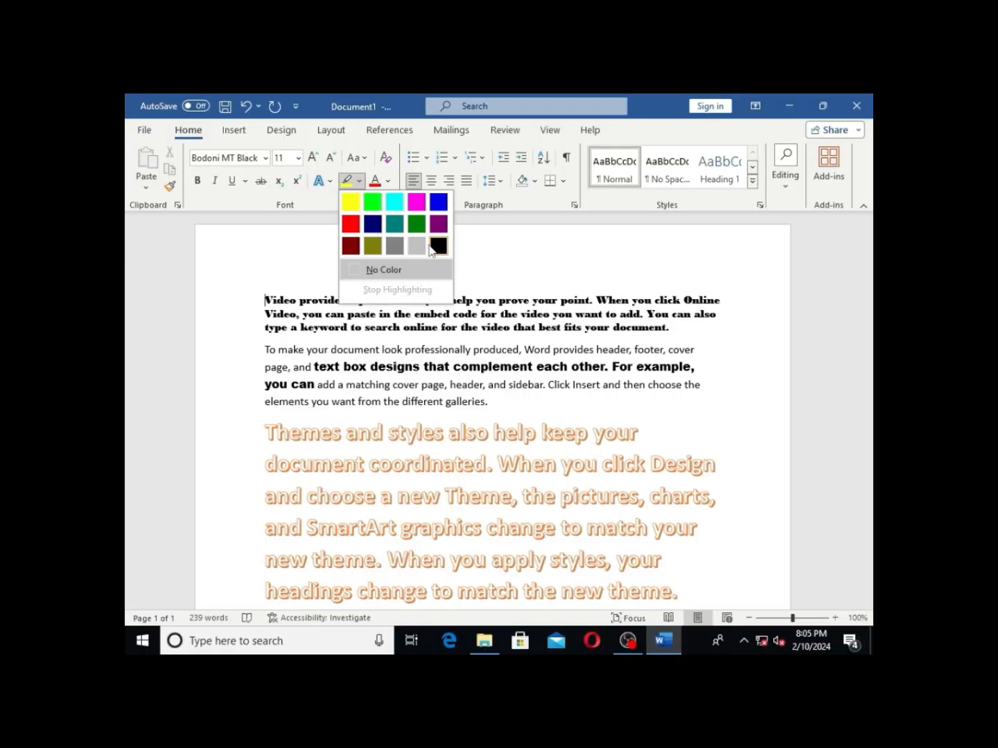
click(346, 181)
scroll(350, 361, down, 2)
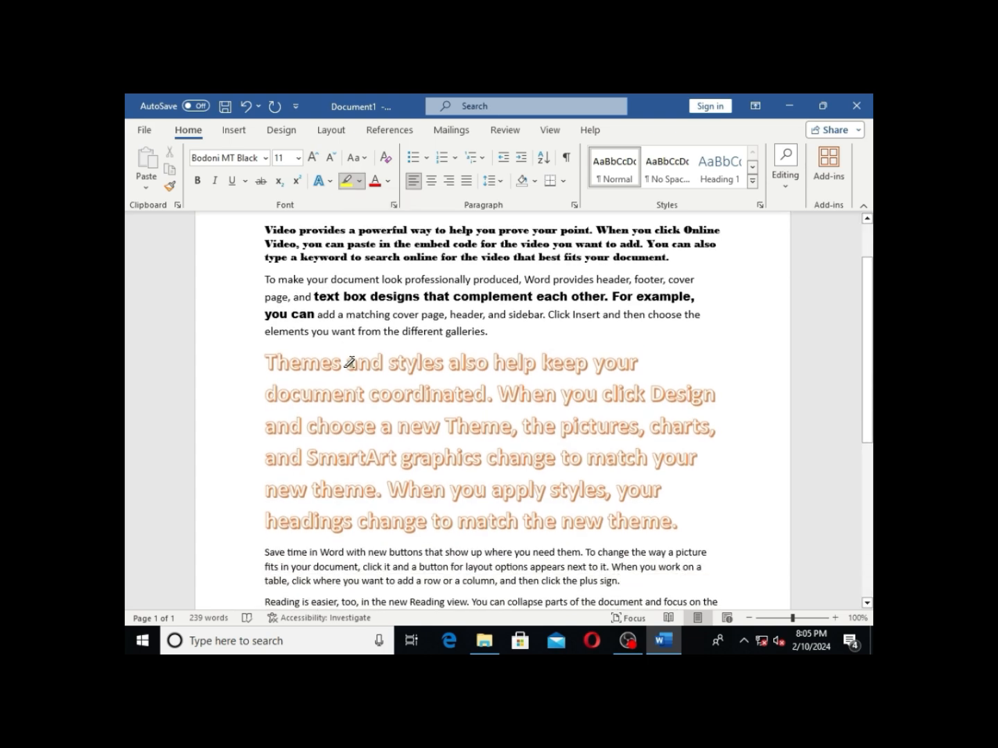
scroll(350, 362, down, 3)
mouse_move(261, 325)
mouse_down()
mouse_move(633, 321)
mouse_move(626, 321)
mouse_up()
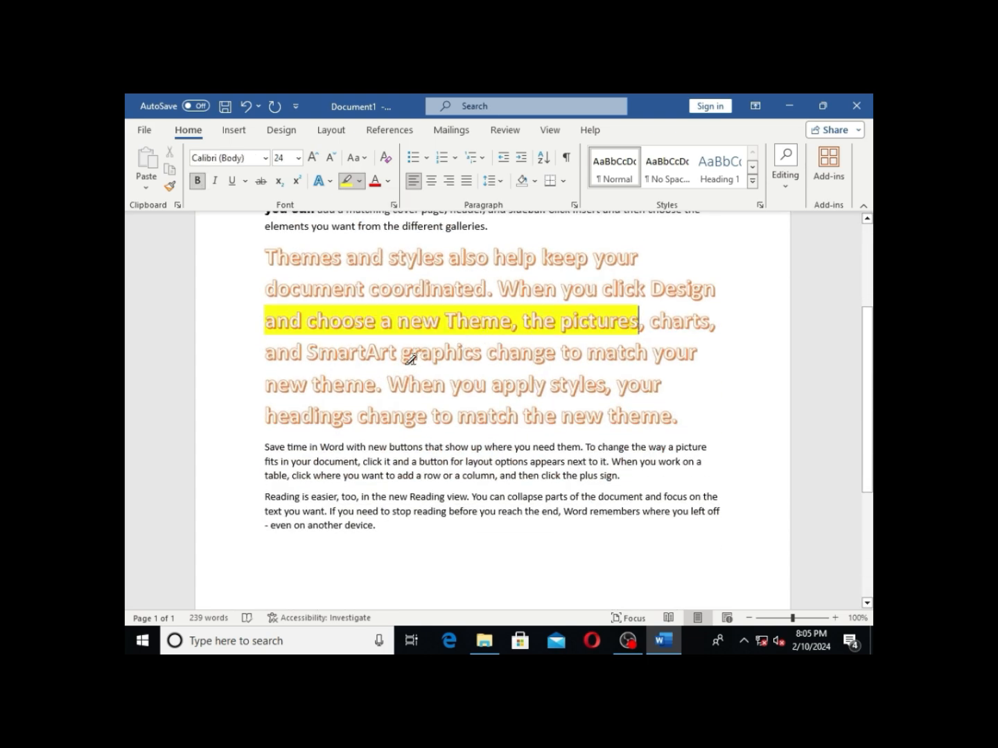
drag(402, 355, 698, 353)
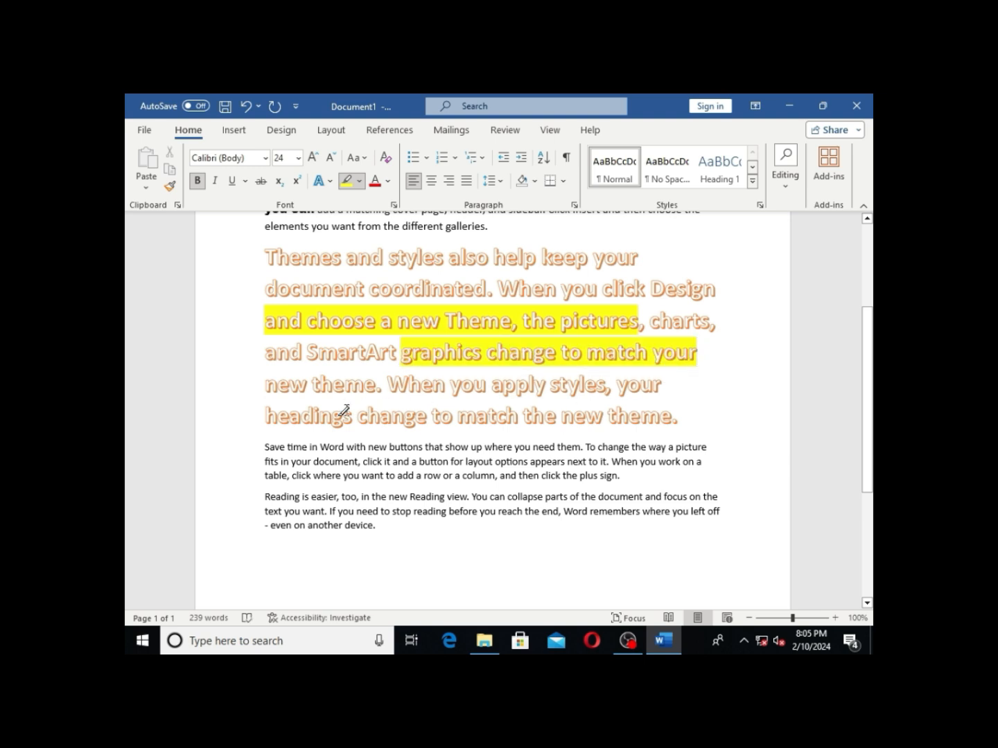
mouse_move(252, 458)
mouse_down()
mouse_move(516, 446)
mouse_move(266, 415)
mouse_up()
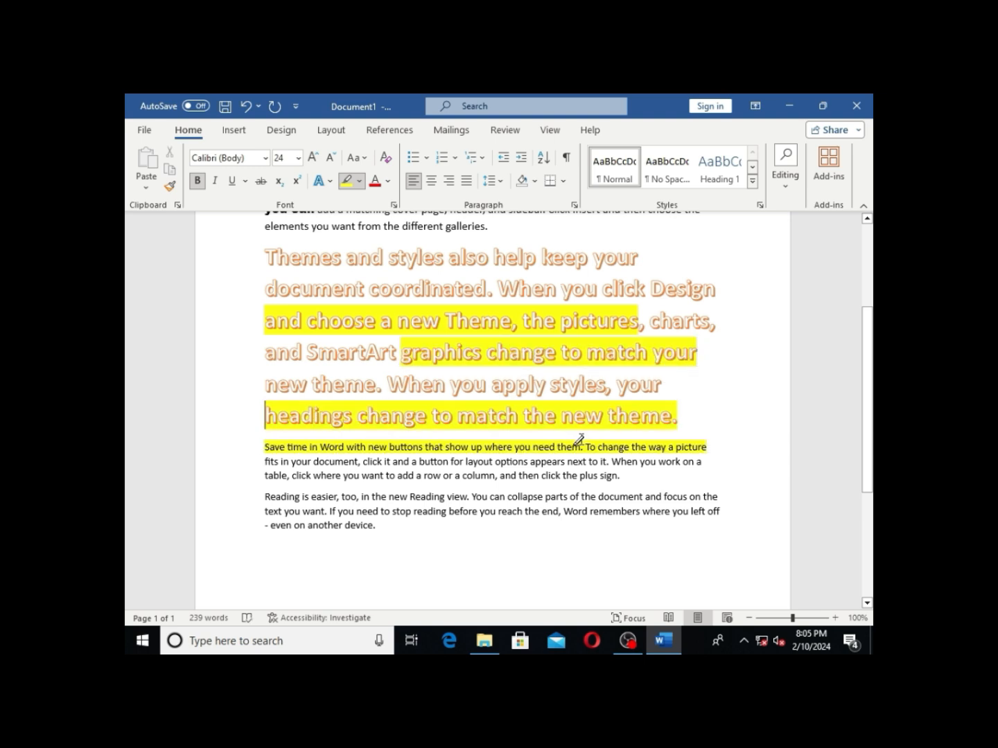
- Set the highlighter to No Color and clear the yellow highlighting from the third and fourth paragraphs
click(323, 180)
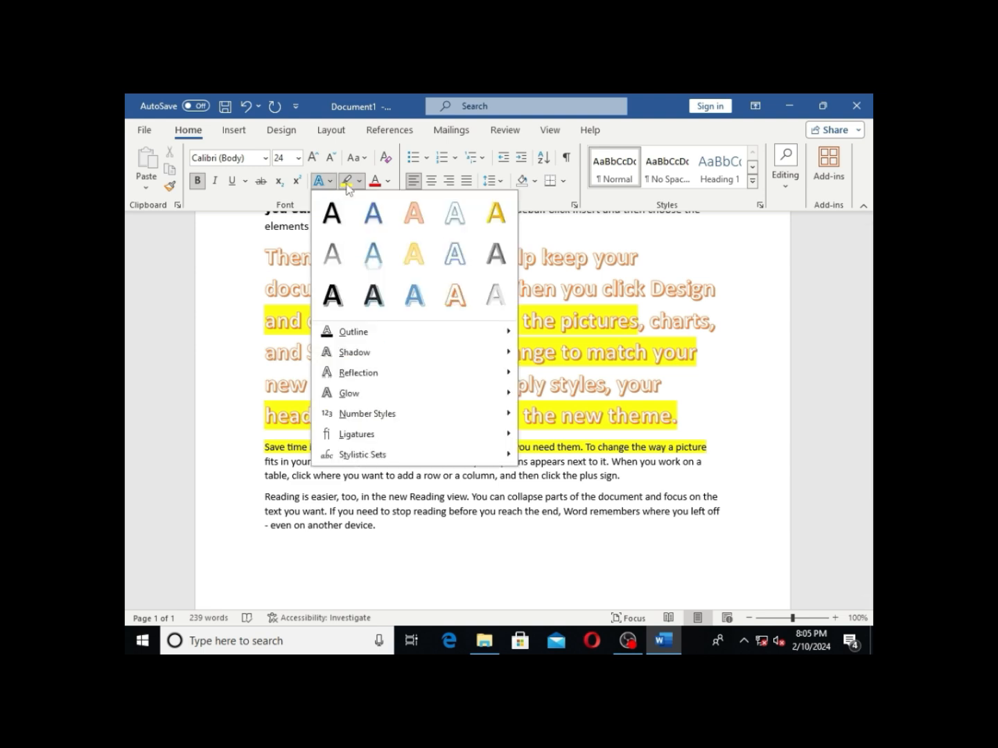
click(348, 186)
click(360, 183)
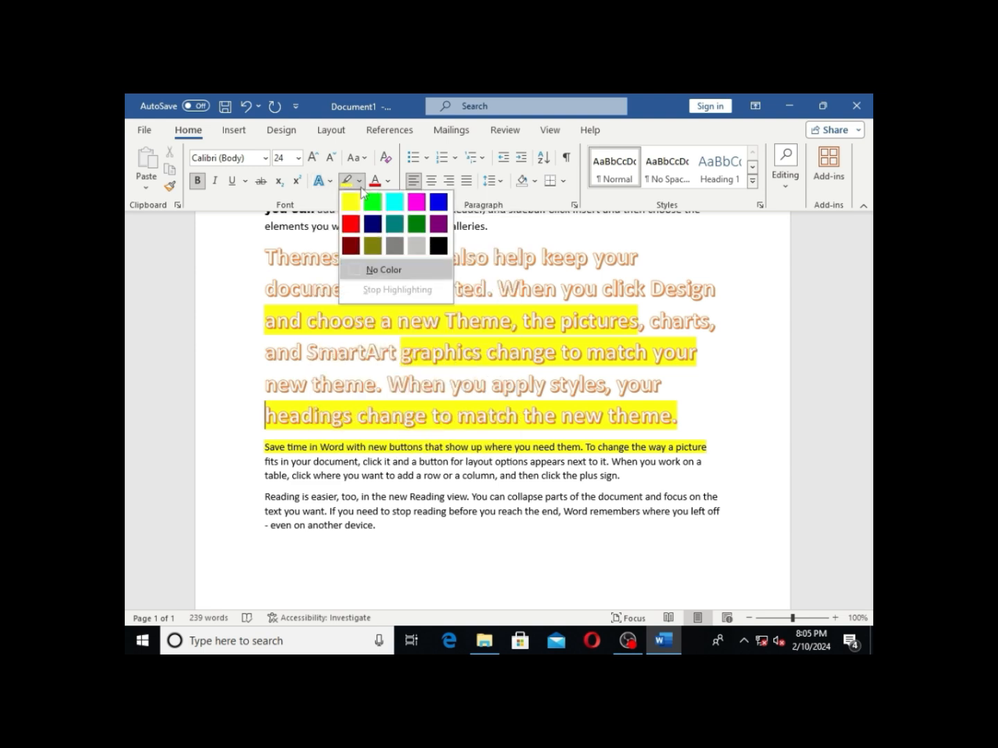
click(383, 270)
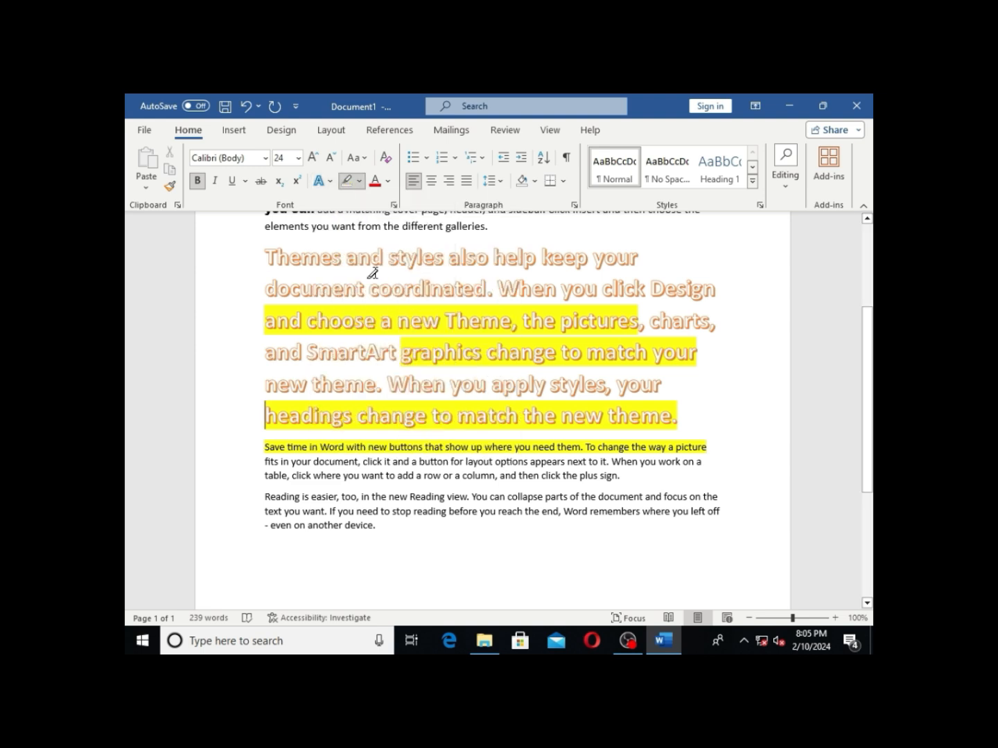
mouse_move(266, 318)
mouse_down()
mouse_move(300, 354)
mouse_move(374, 385)
mouse_move(609, 427)
mouse_move(708, 456)
mouse_up()
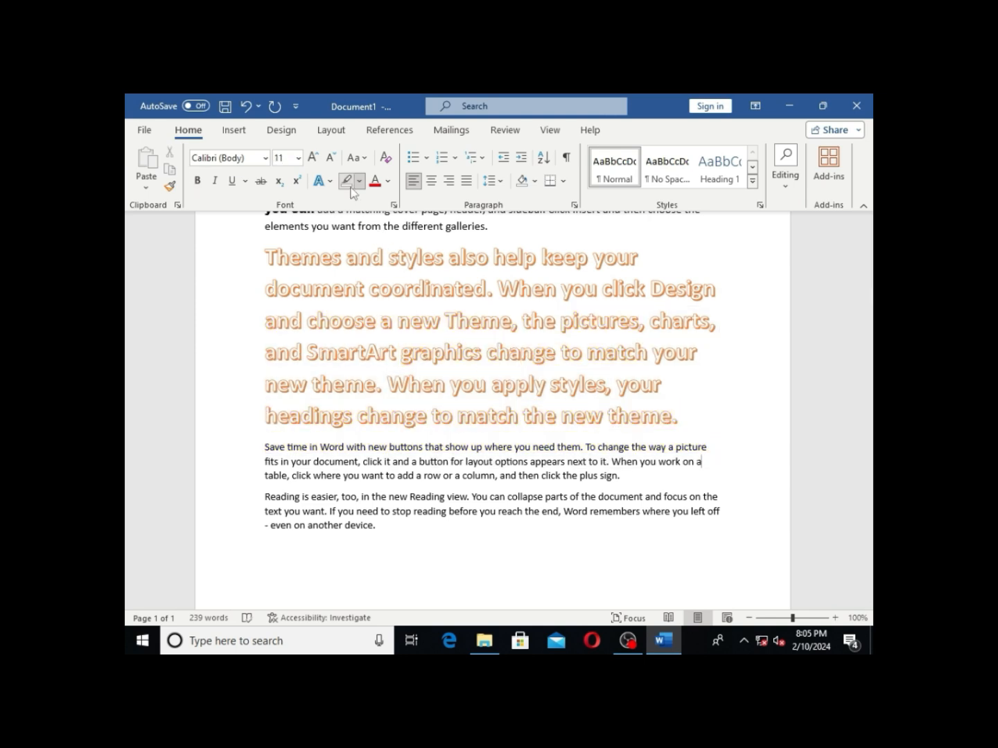
- Select the first two paragraphs and enlarge their text by a few size increments
scroll(350, 357, up, 3)
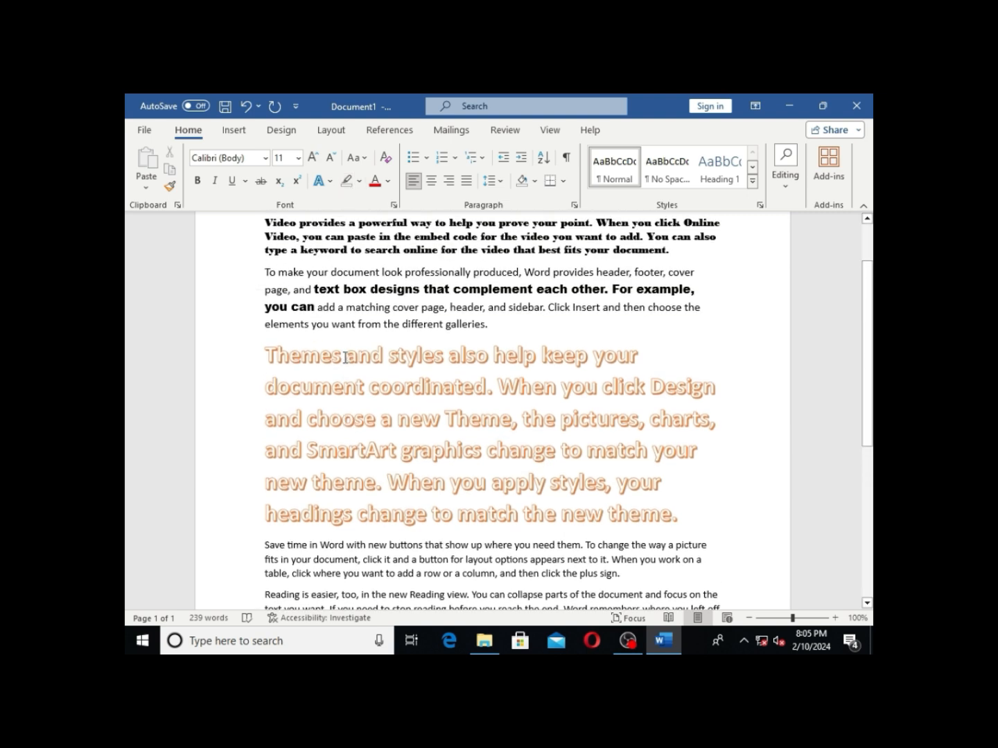
scroll(282, 349, up, 2)
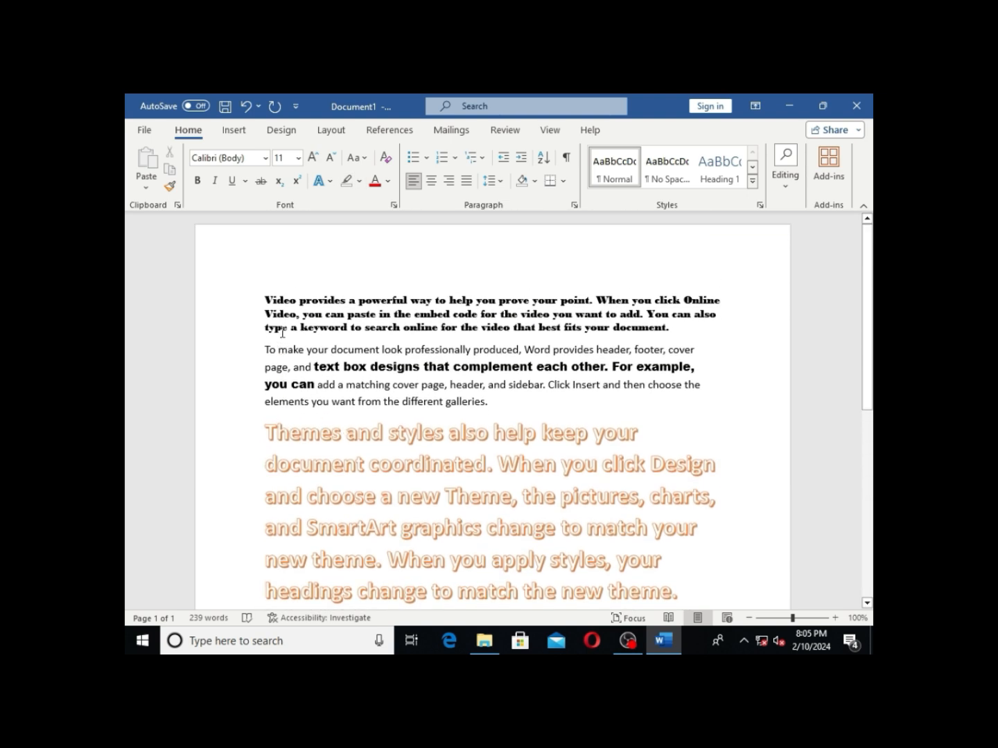
drag(264, 295, 521, 407)
click(312, 158)
click(312, 158)
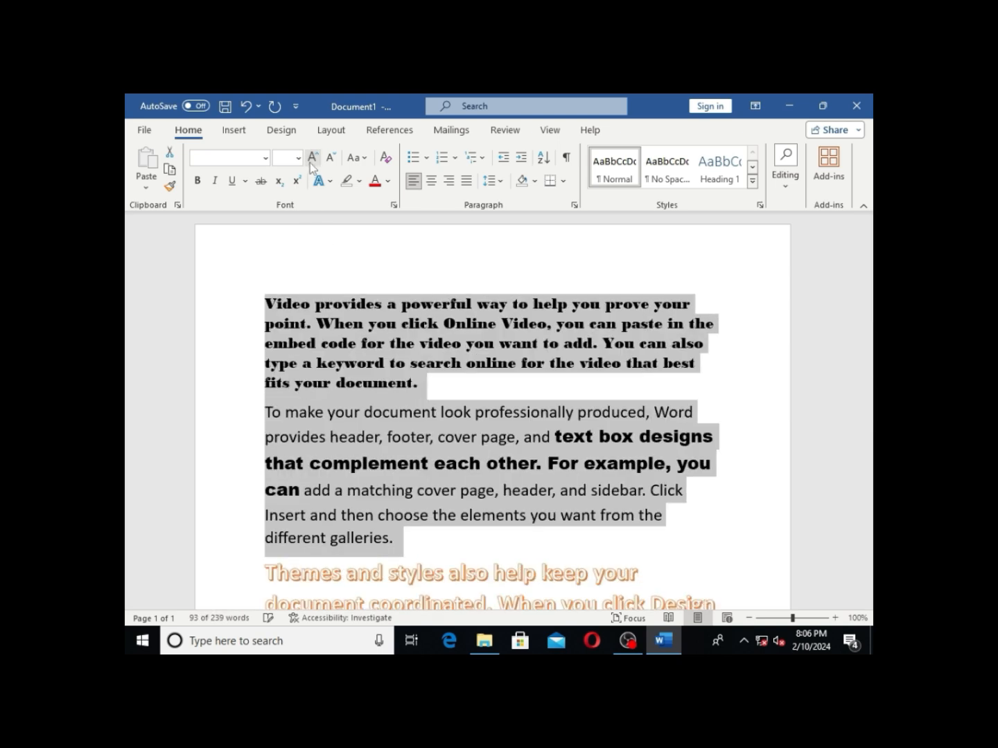
- Preview theme and standard font colors on the first two paragraphs without applying one
click(389, 181)
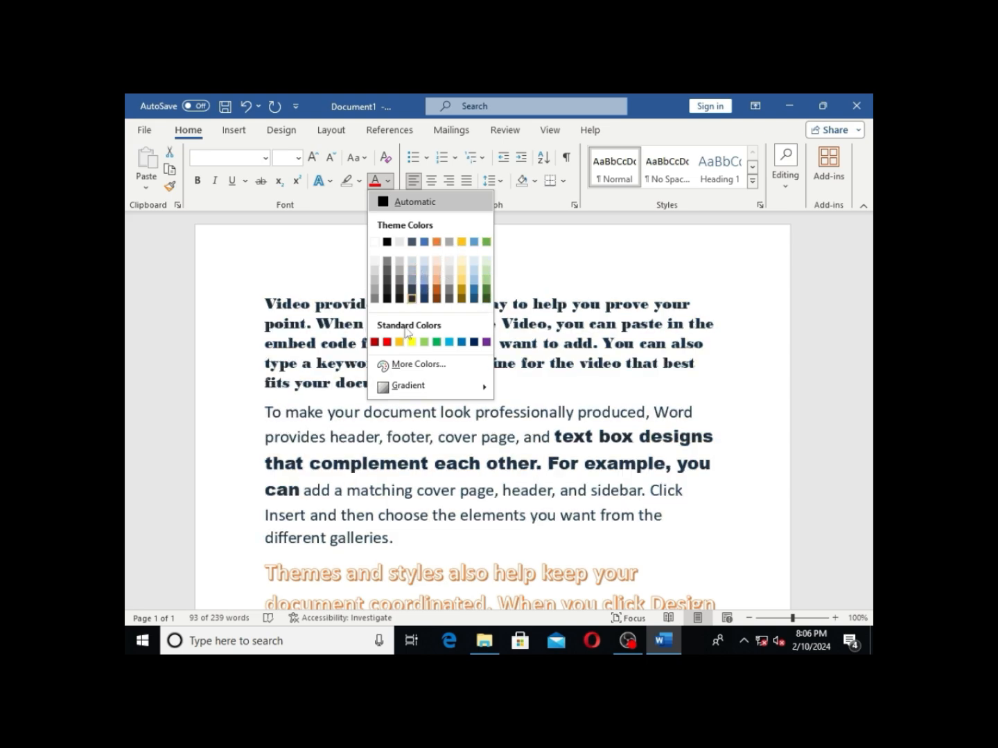
click(278, 308)
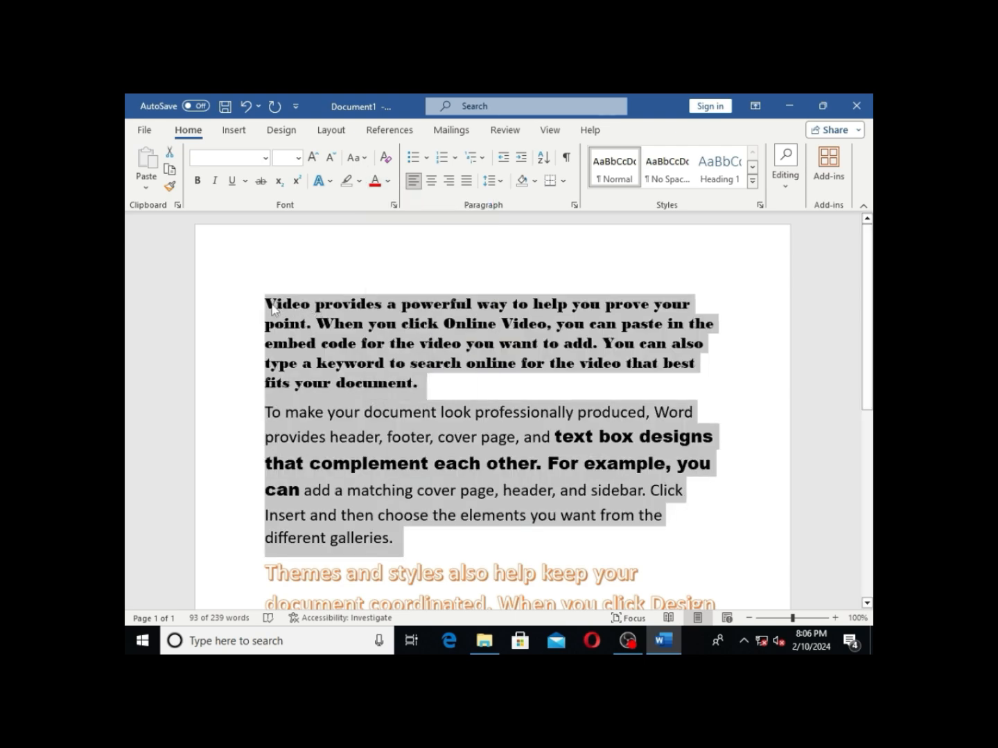
scroll(416, 360, down, 3)
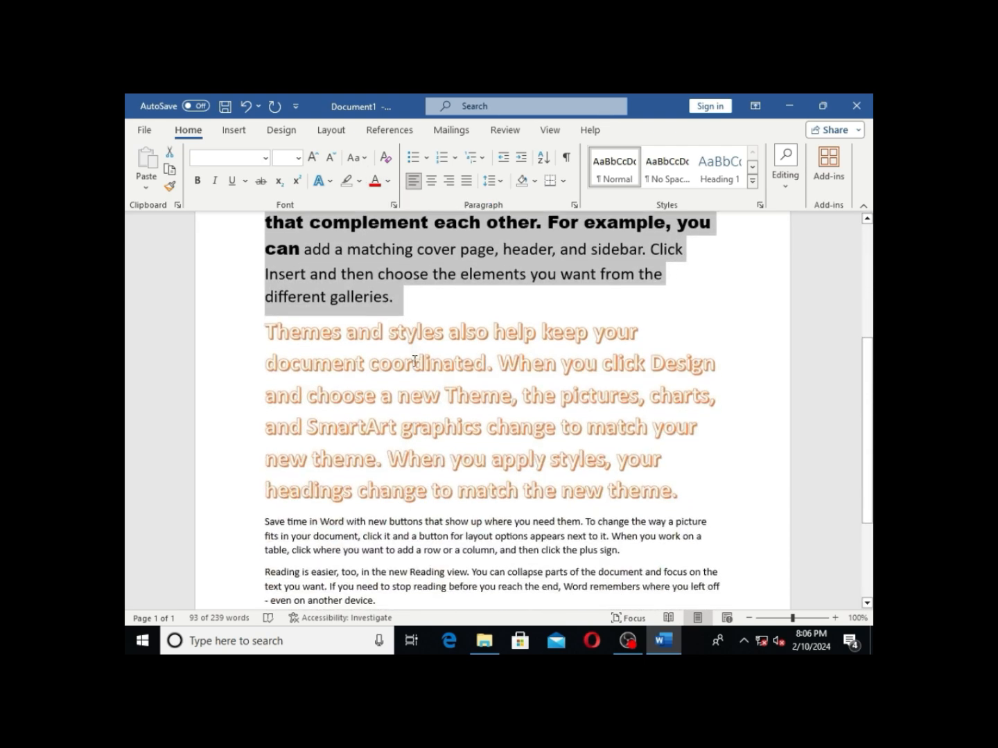
- Delete all the document's text and generate fresh sample paragraphs with =rand()
scroll(481, 373, up, 3)
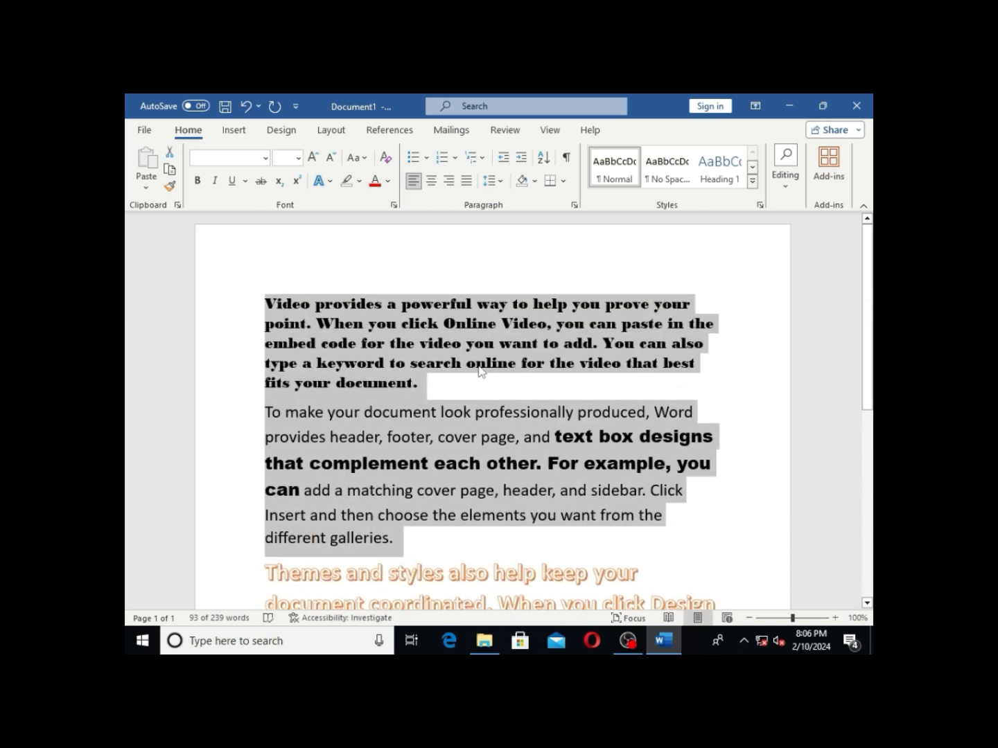
key(ctrl+a)
key(Delete)
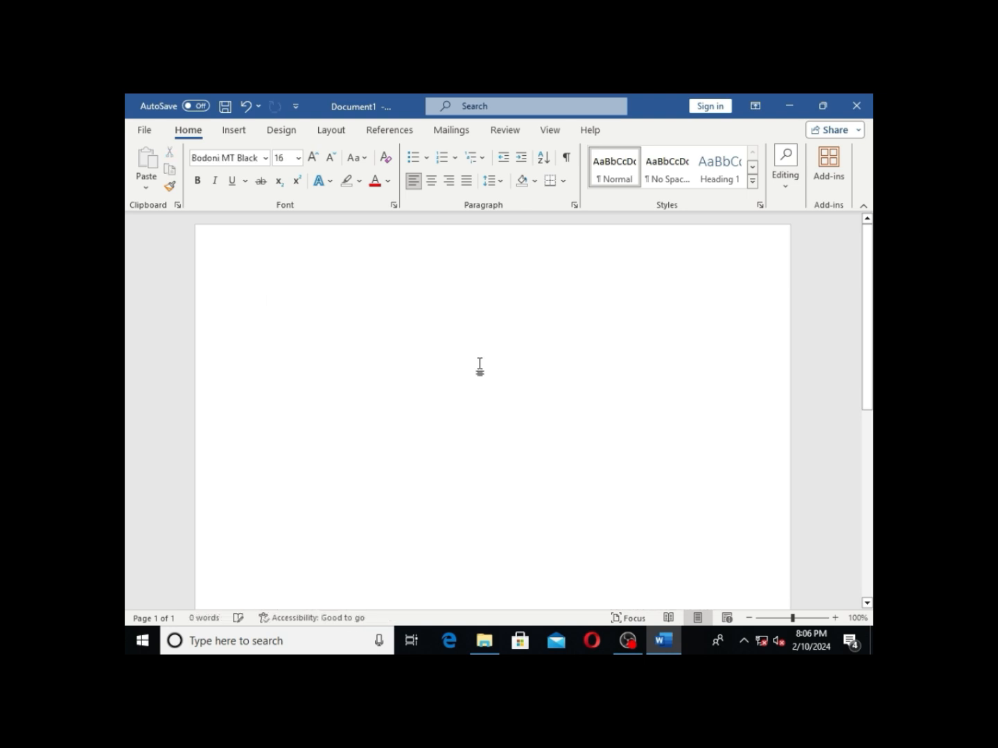
text(=rand)
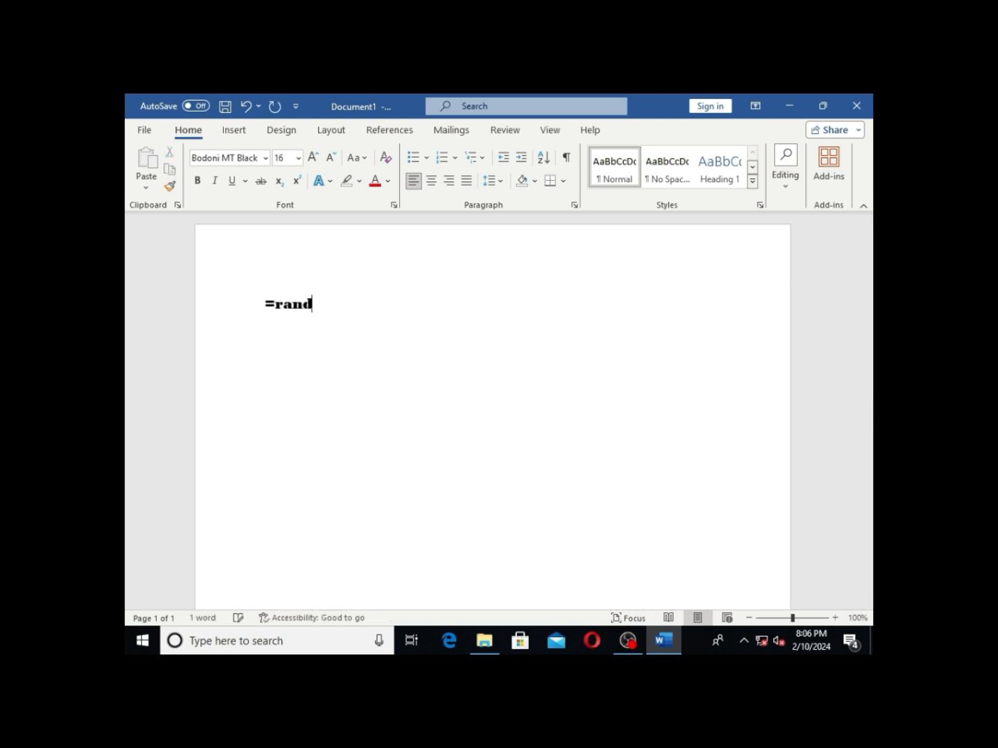
text(())
key(Return)
- Select all the generated paragraphs and set their font to Calibri (Body)
scroll(480, 367, up, 8)
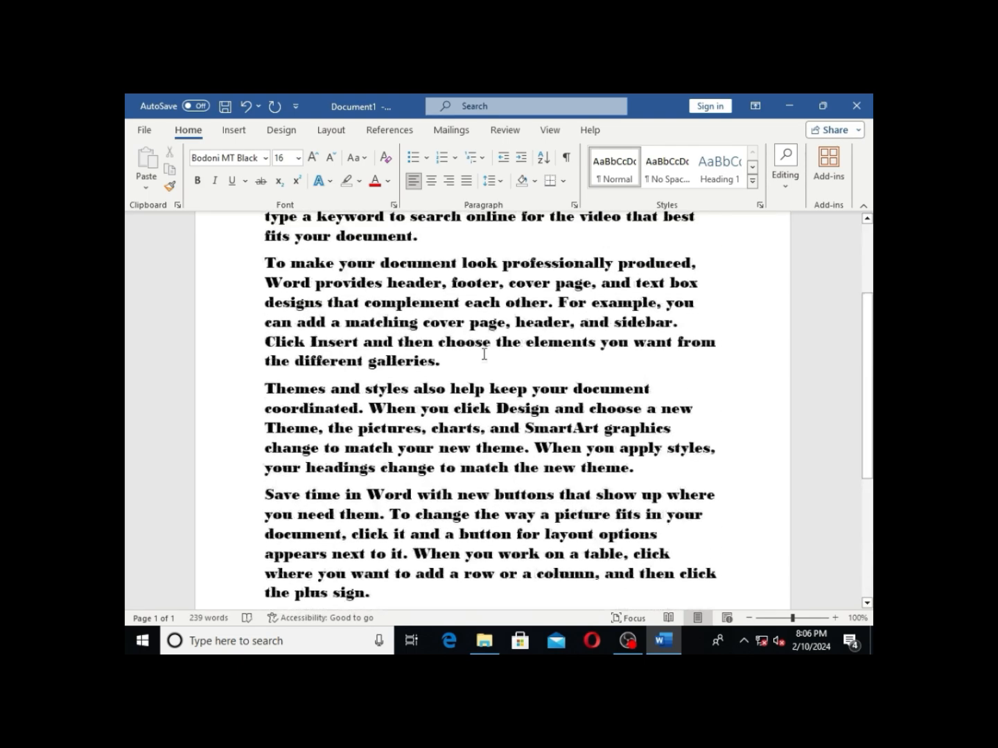
drag(266, 298, 525, 623)
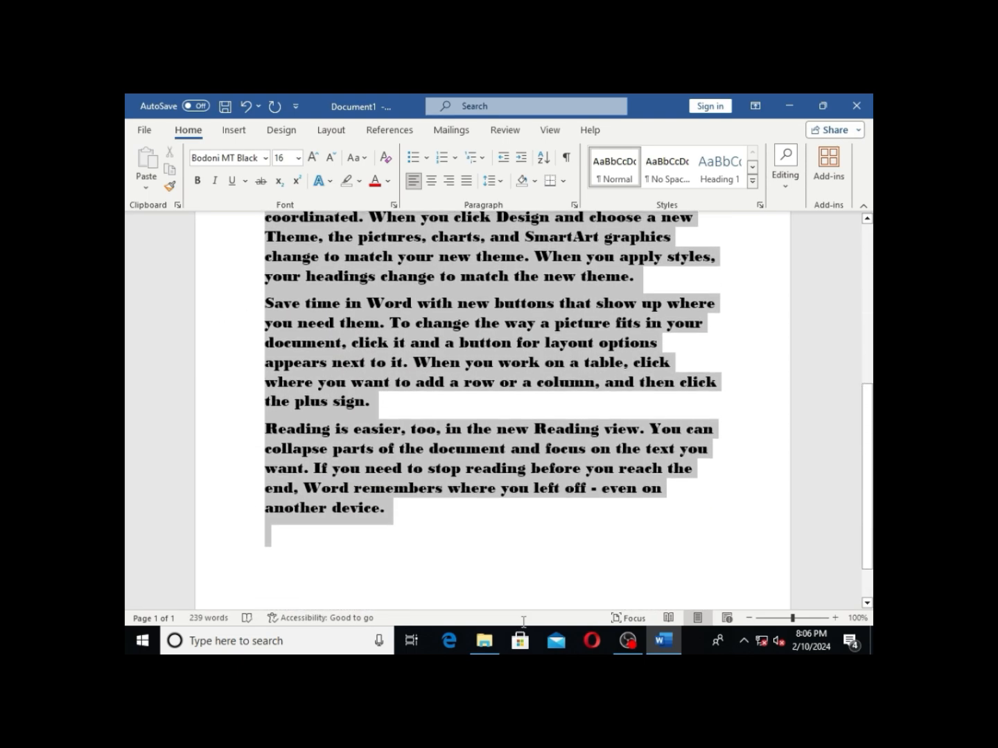
scroll(436, 465, up, 7)
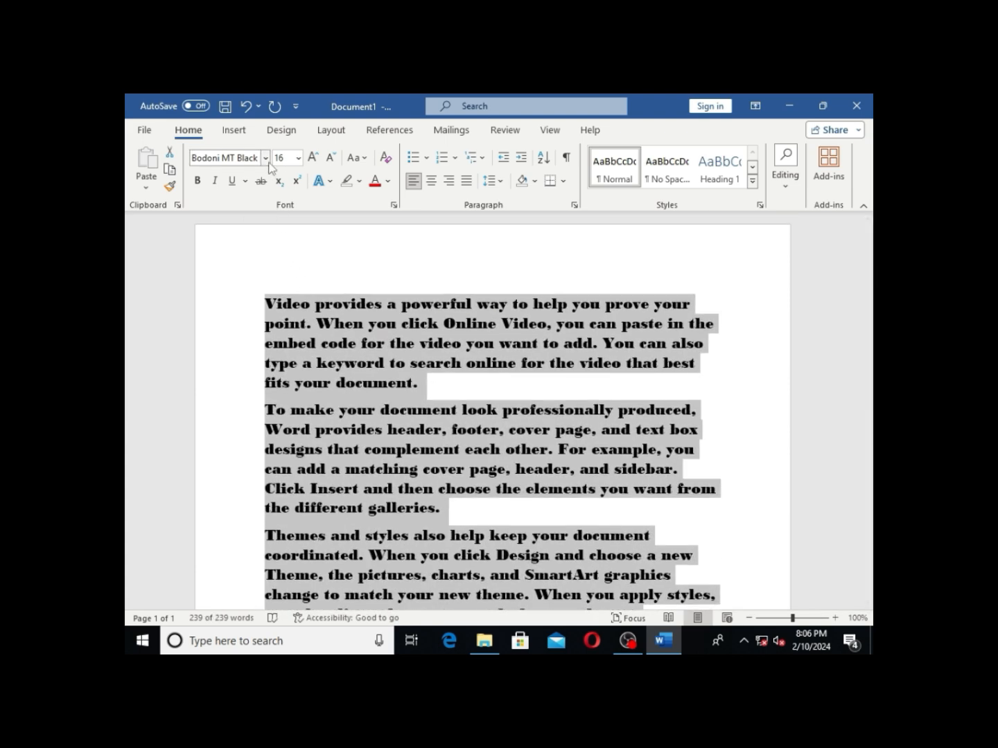
click(265, 158)
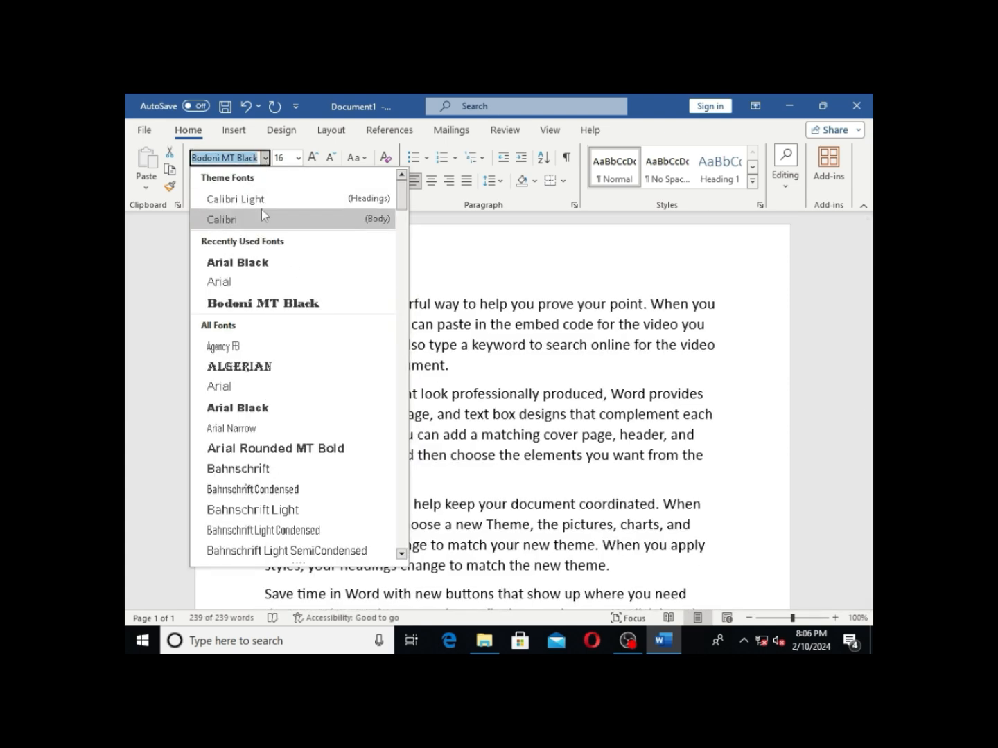
click(261, 211)
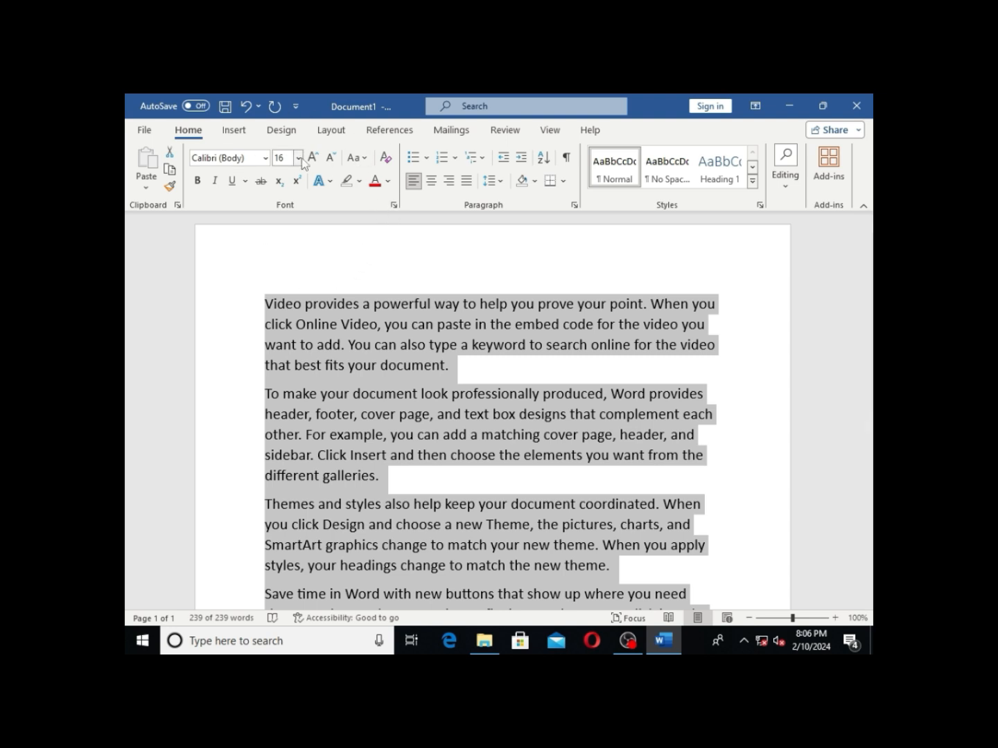
- Change the case of all the paragraphs to Sentence case, followed by lowercase
click(361, 159)
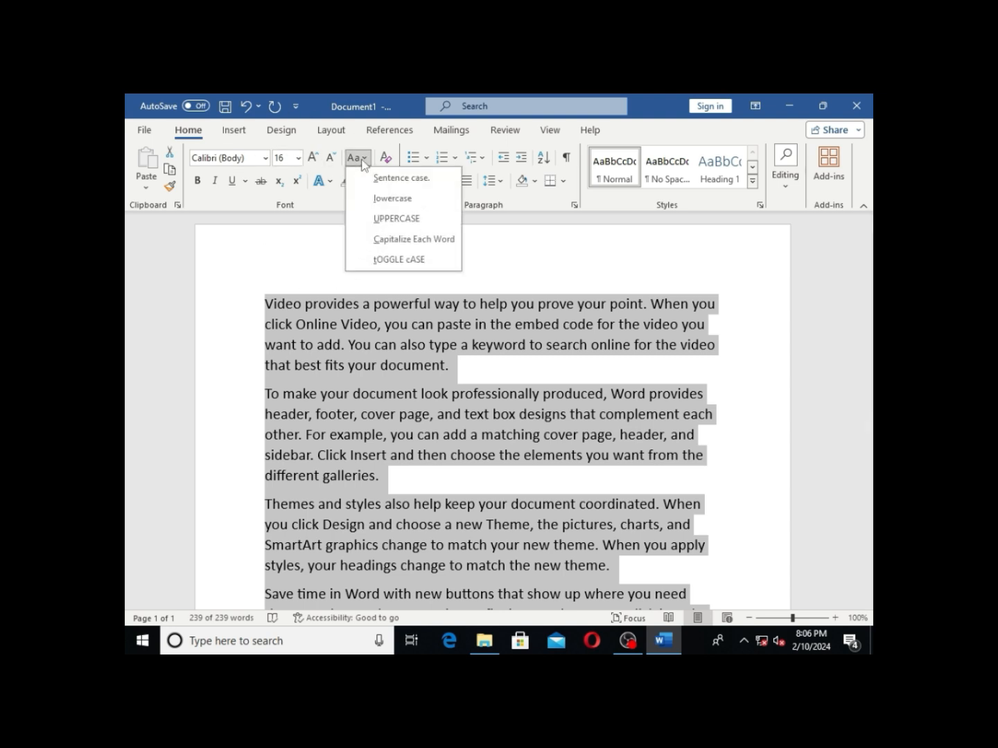
click(425, 179)
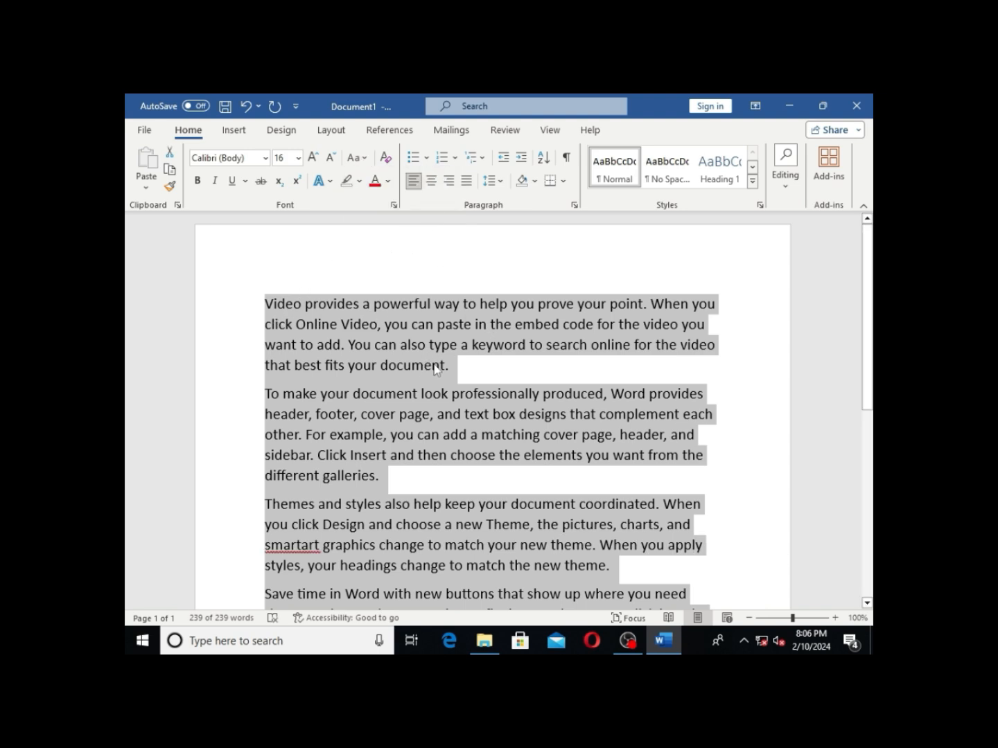
click(357, 158)
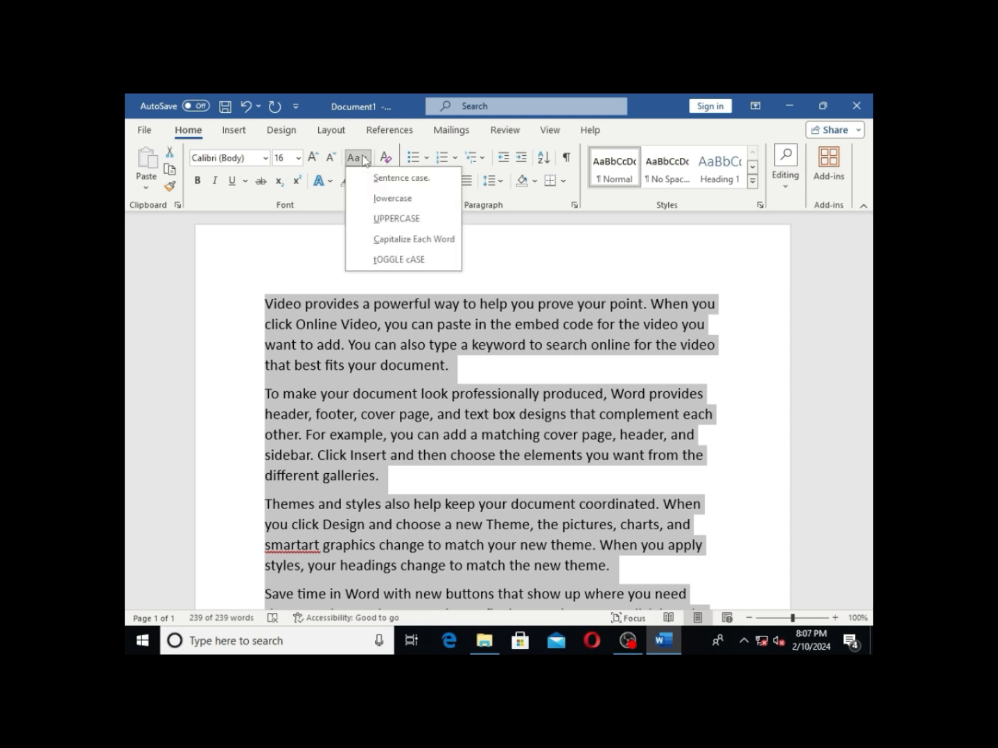
click(374, 198)
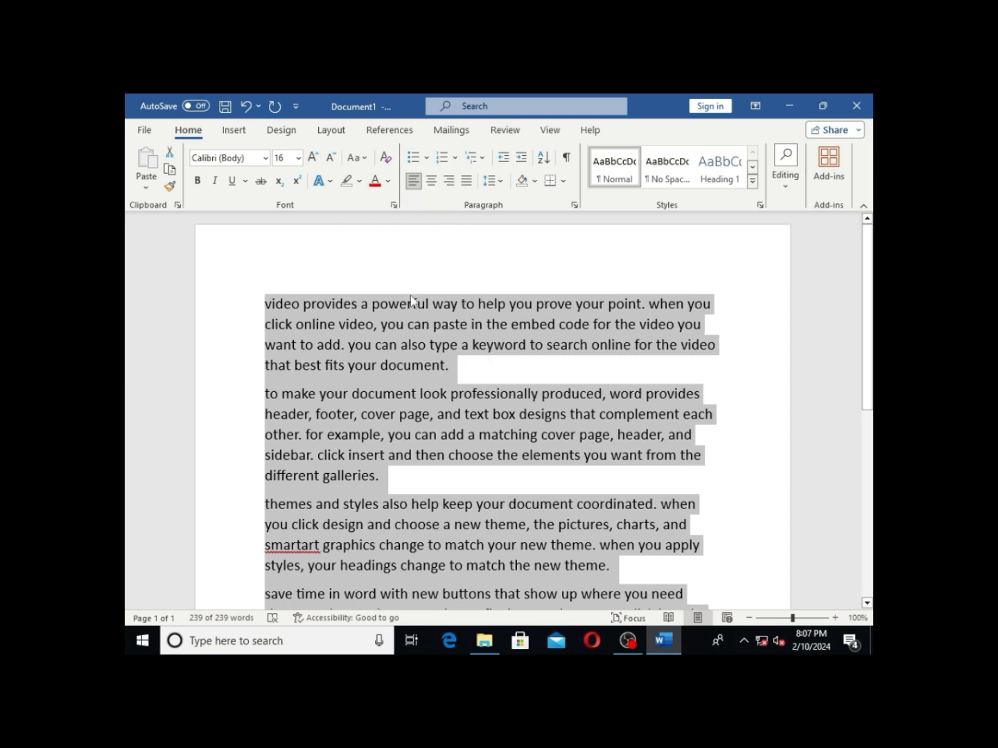
- Change the case of all the paragraphs to UPPERCASE, followed by Capitalize Each Word
click(357, 157)
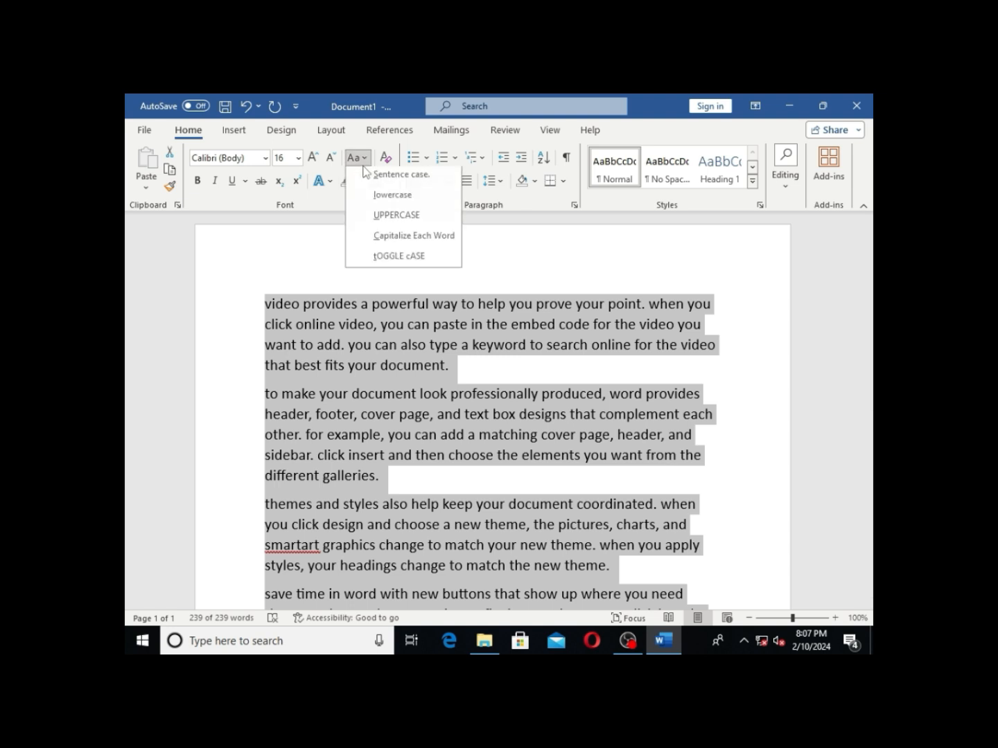
click(379, 218)
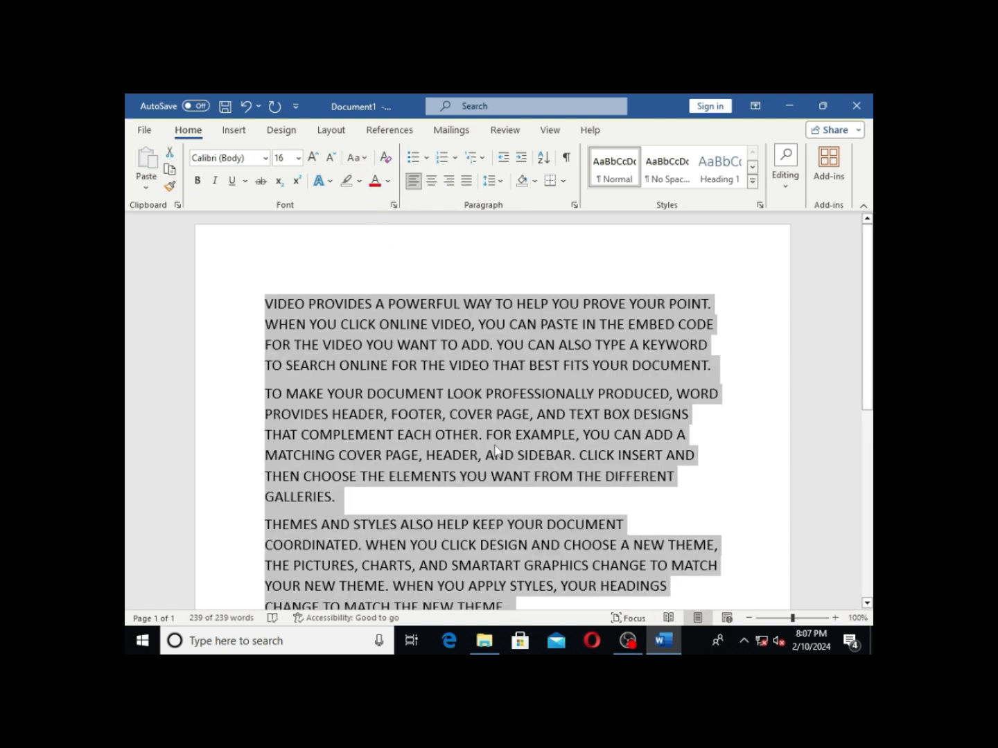
click(356, 158)
click(380, 247)
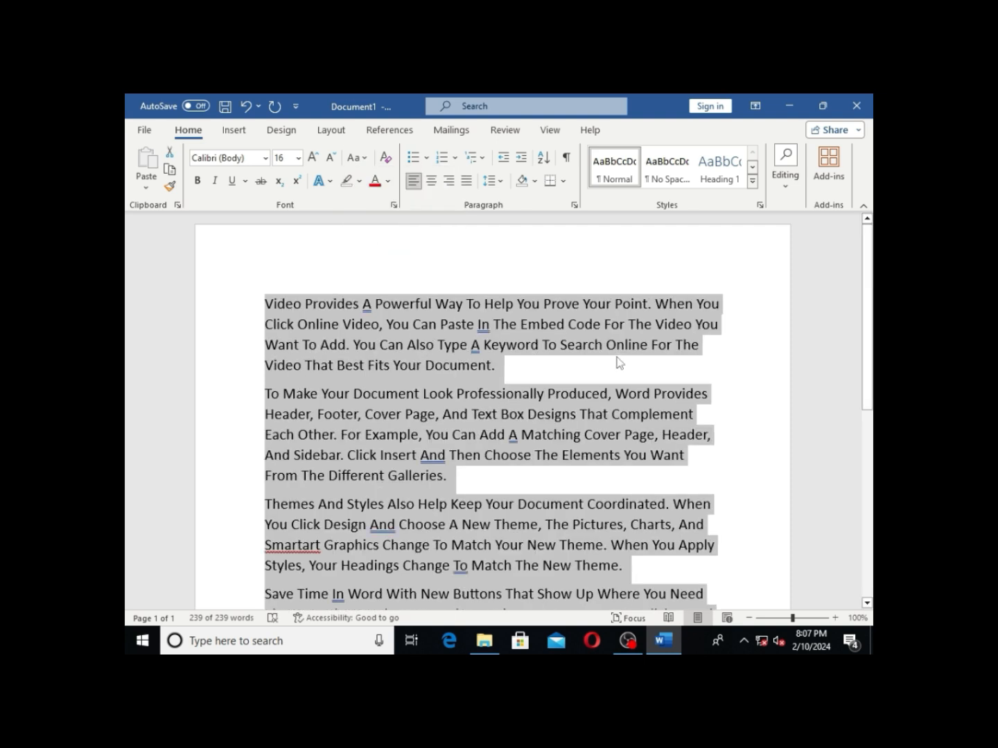
- Apply tOGGLE cASE to all the paragraphs and return them to Capitalize Each Word
click(369, 159)
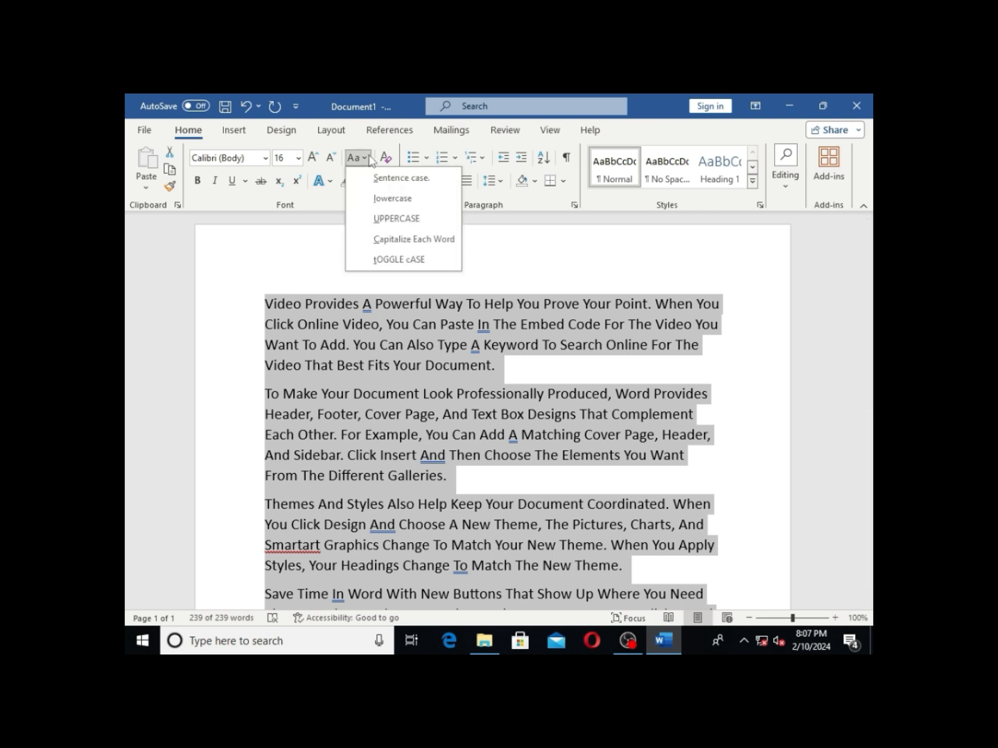
click(398, 260)
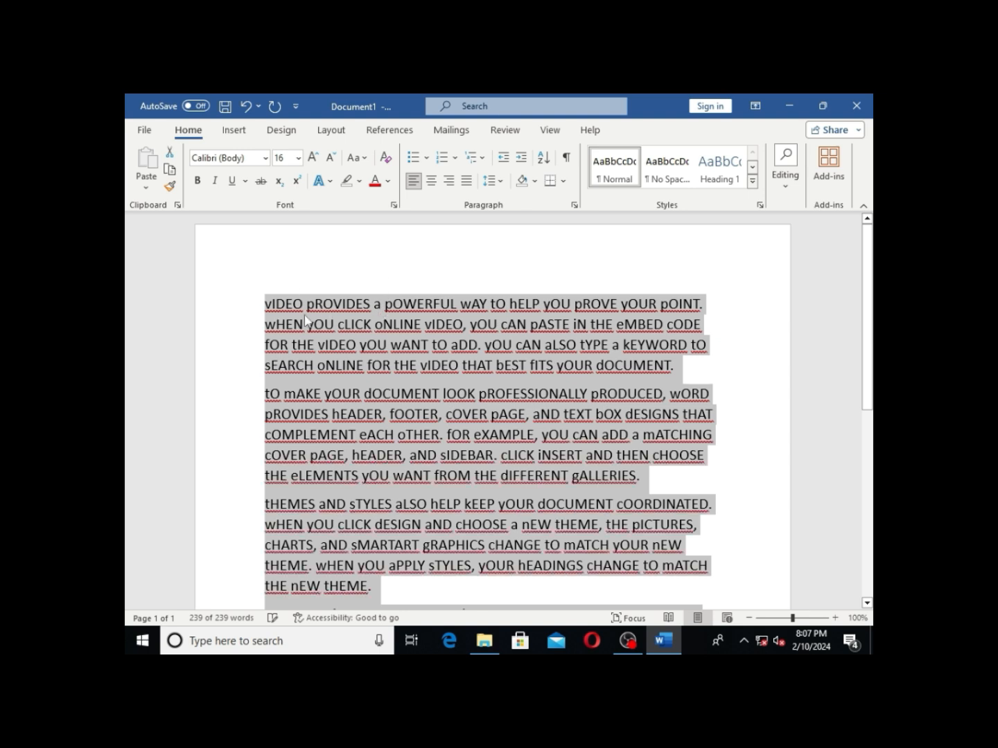
click(369, 158)
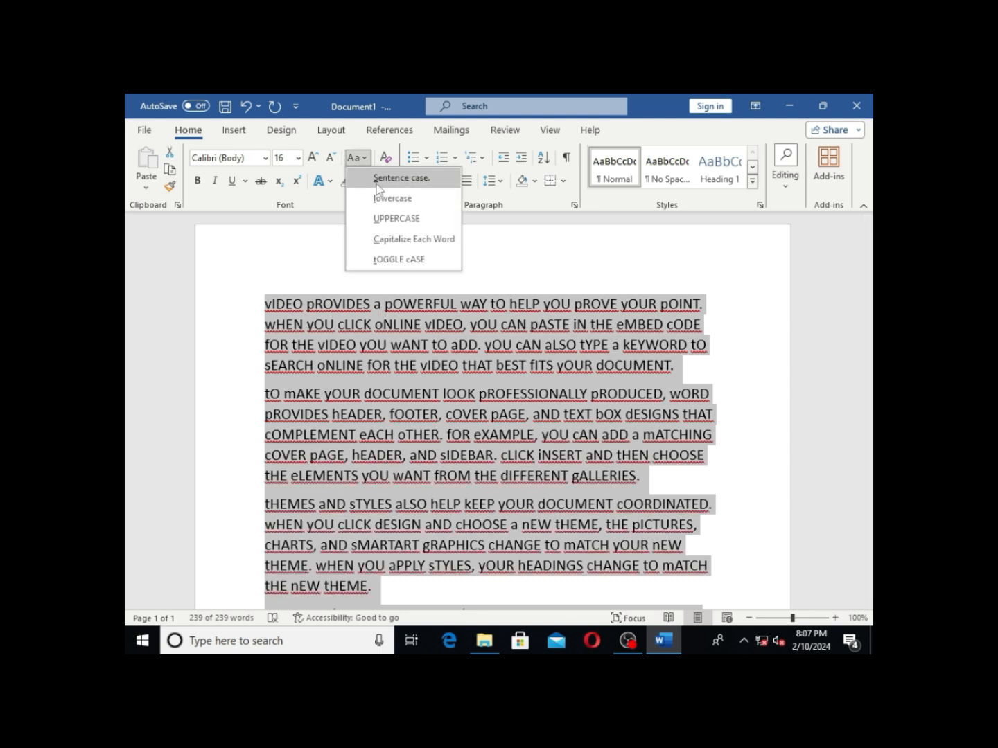
click(377, 239)
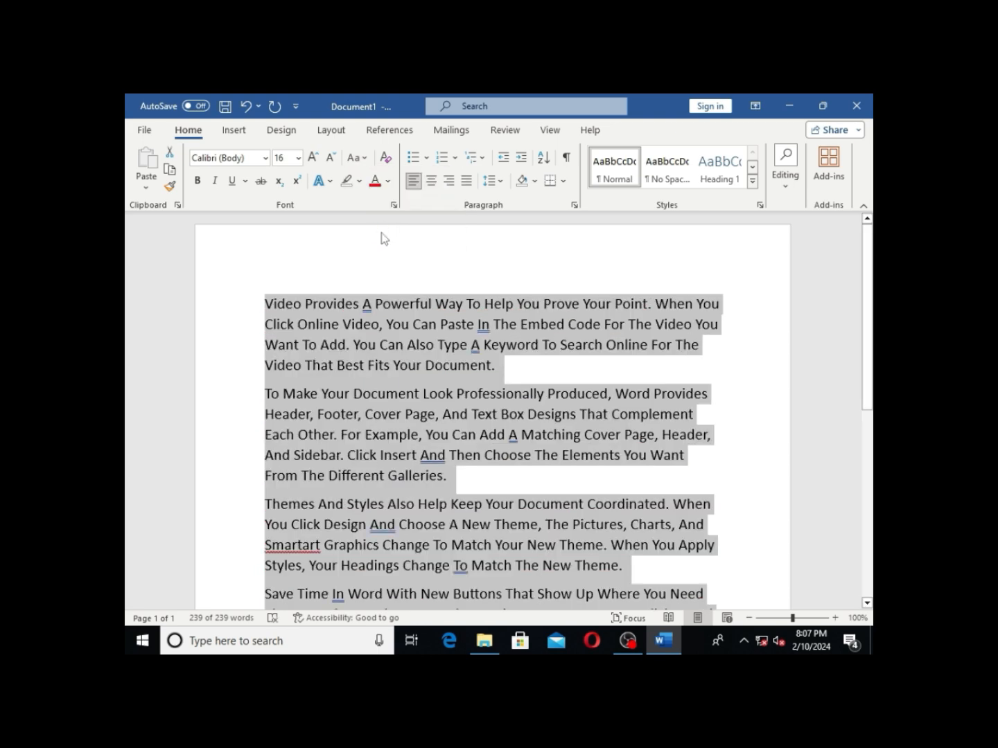
- On the empty line after the last paragraph, increase the font size to 24 and enter H2O
scroll(335, 298, down, 6)
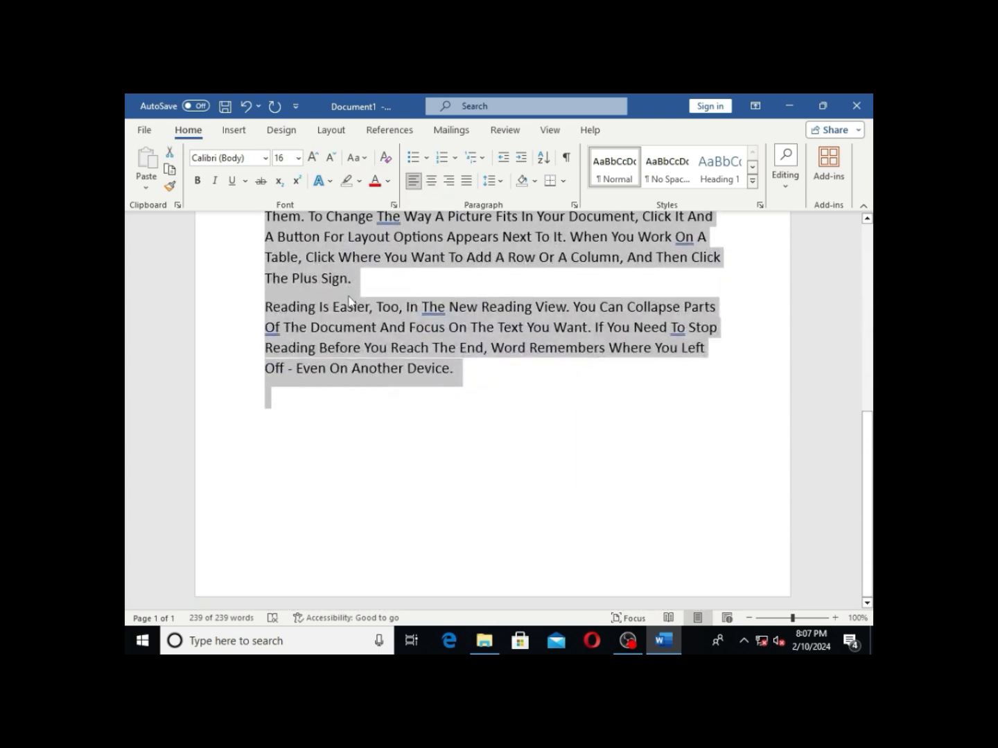
click(339, 433)
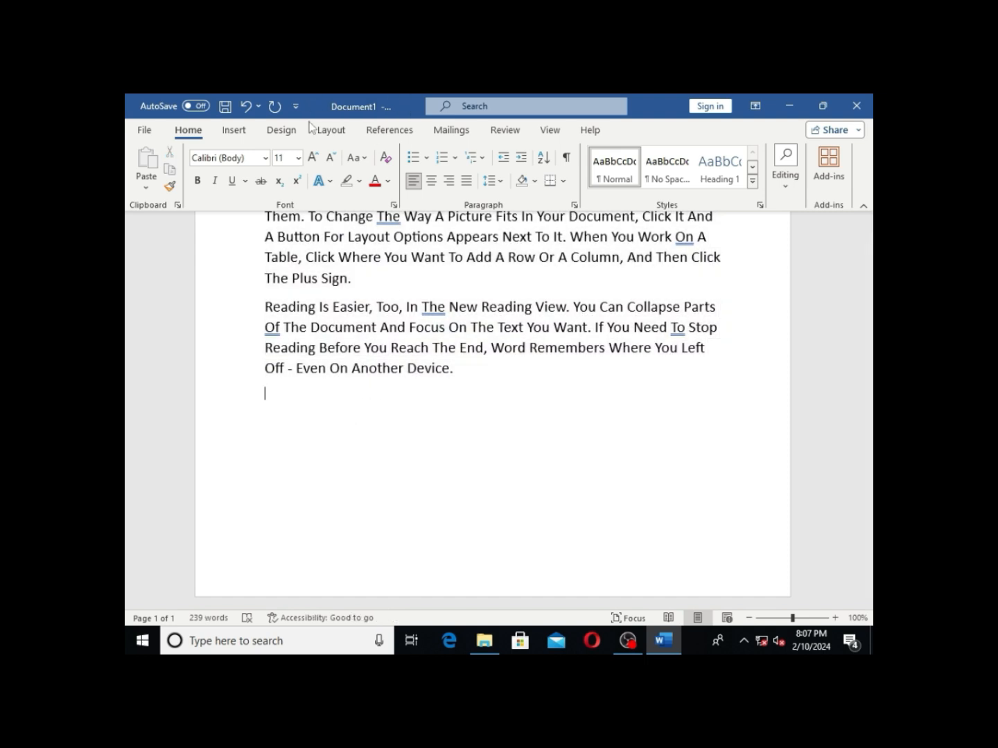
click(314, 158)
click(313, 158)
click(314, 158)
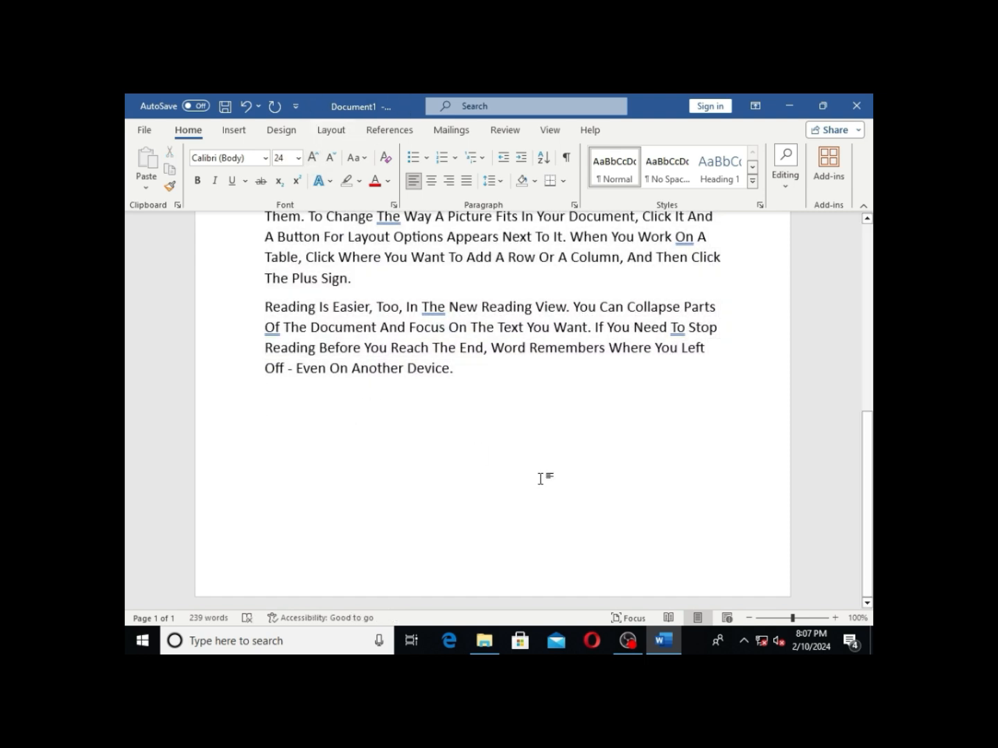
text(H2O)
- Format the 2 in H2O as subscript and place the cursor after the O
drag(289, 401, 280, 405)
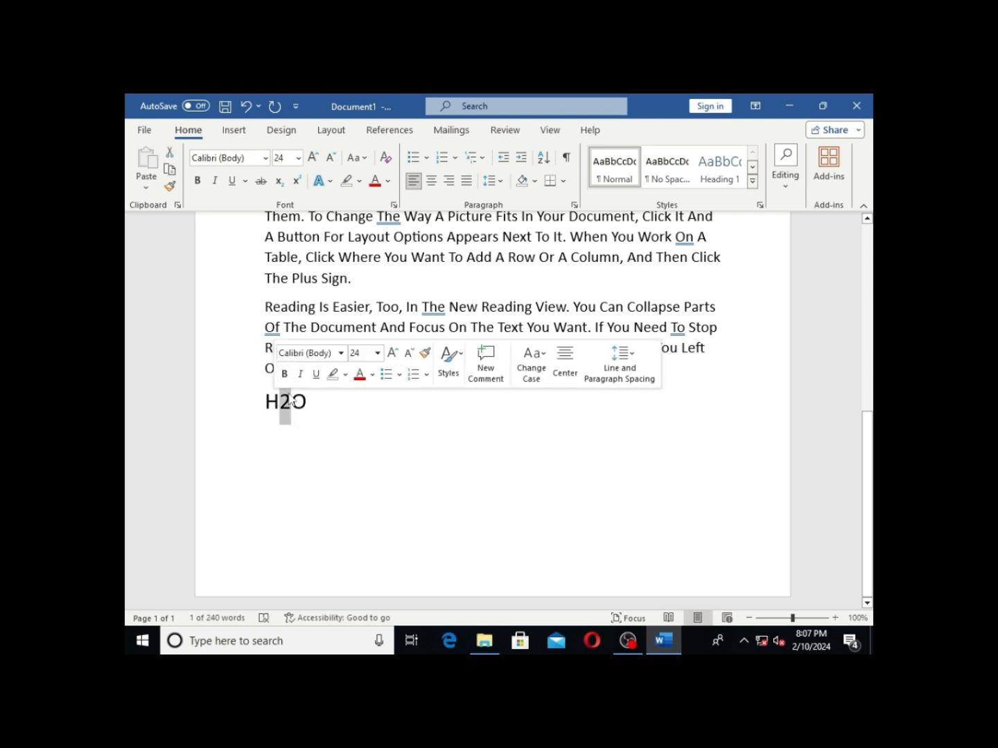
click(281, 187)
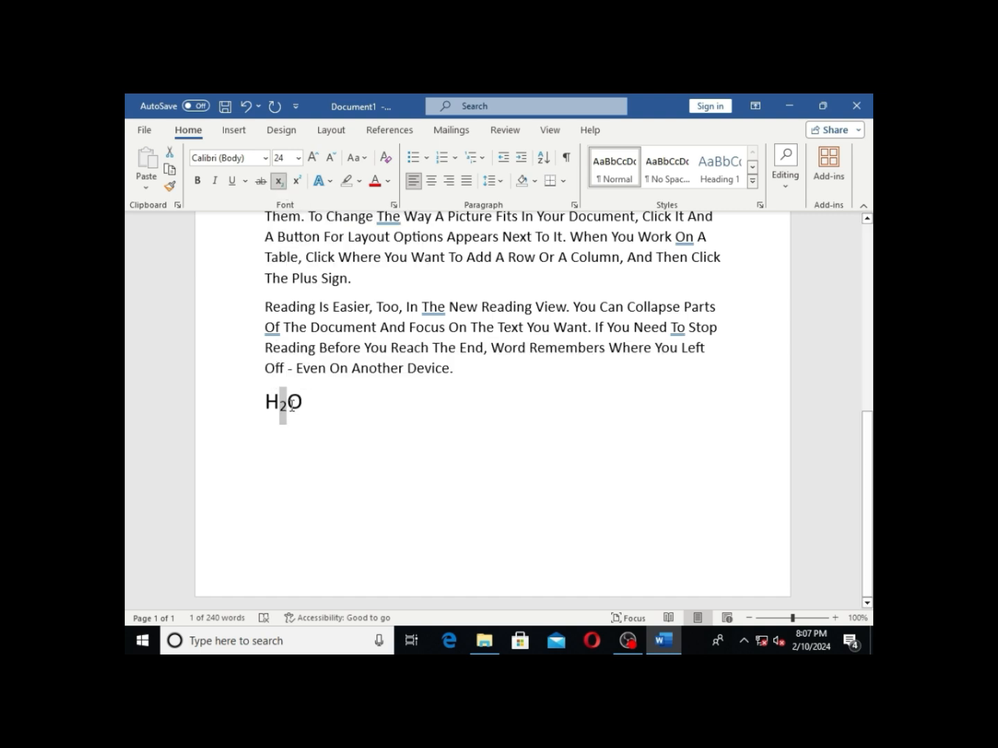
click(313, 398)
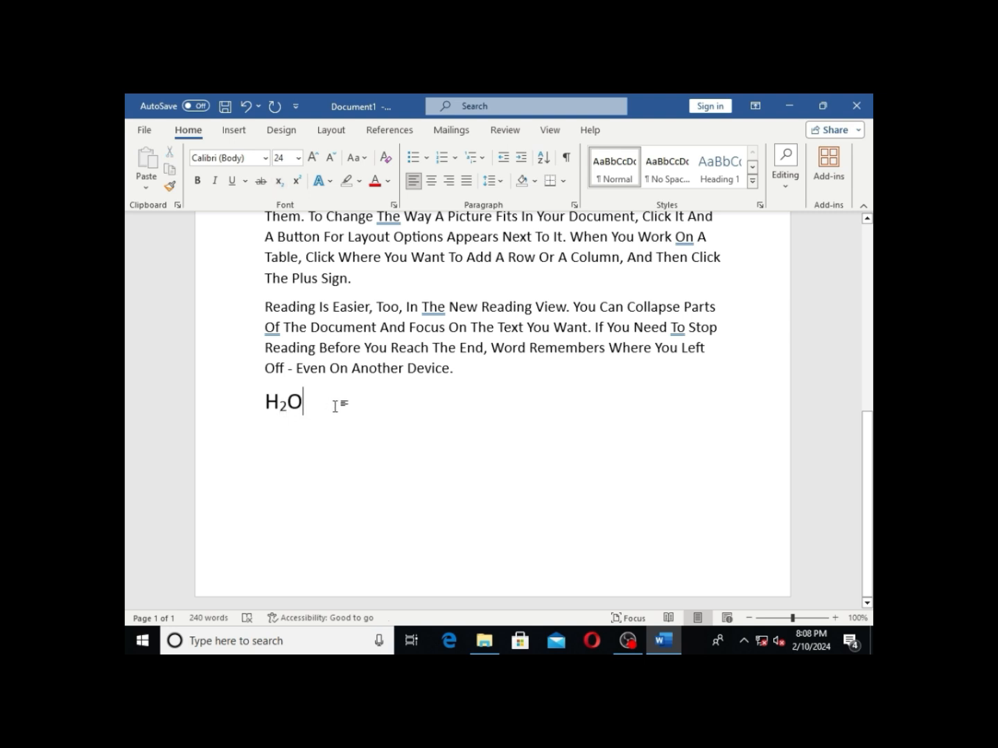
- On a new line below the water formula, enter (A+B)2 and format the 2 as superscript
key(Return)
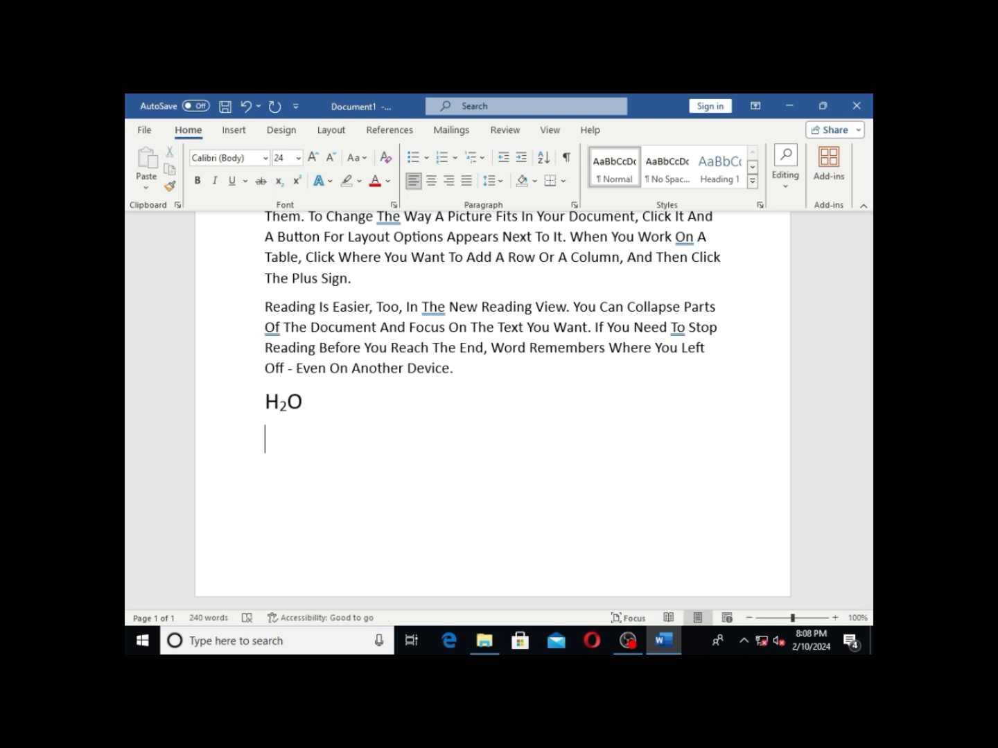
text((A+)
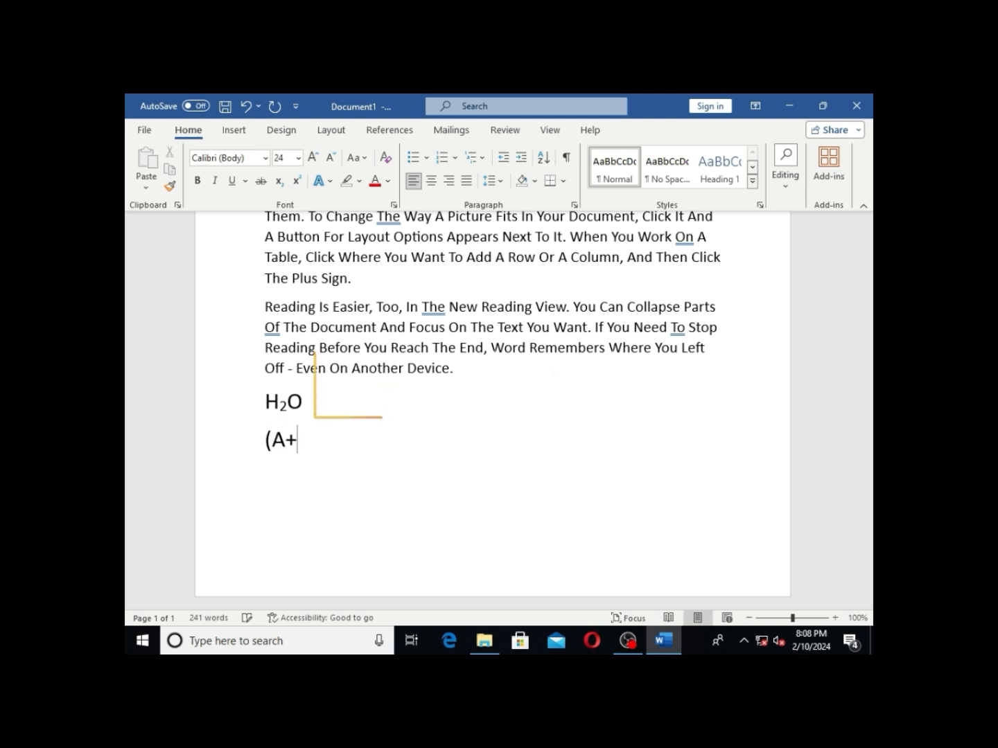
text(B))
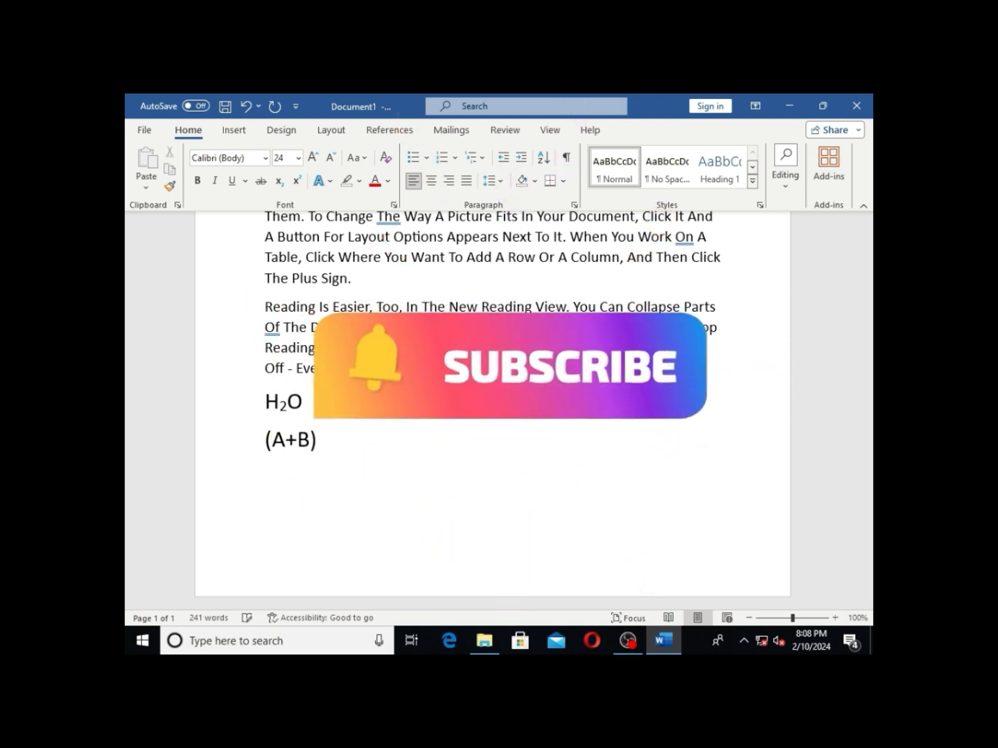
text(2)
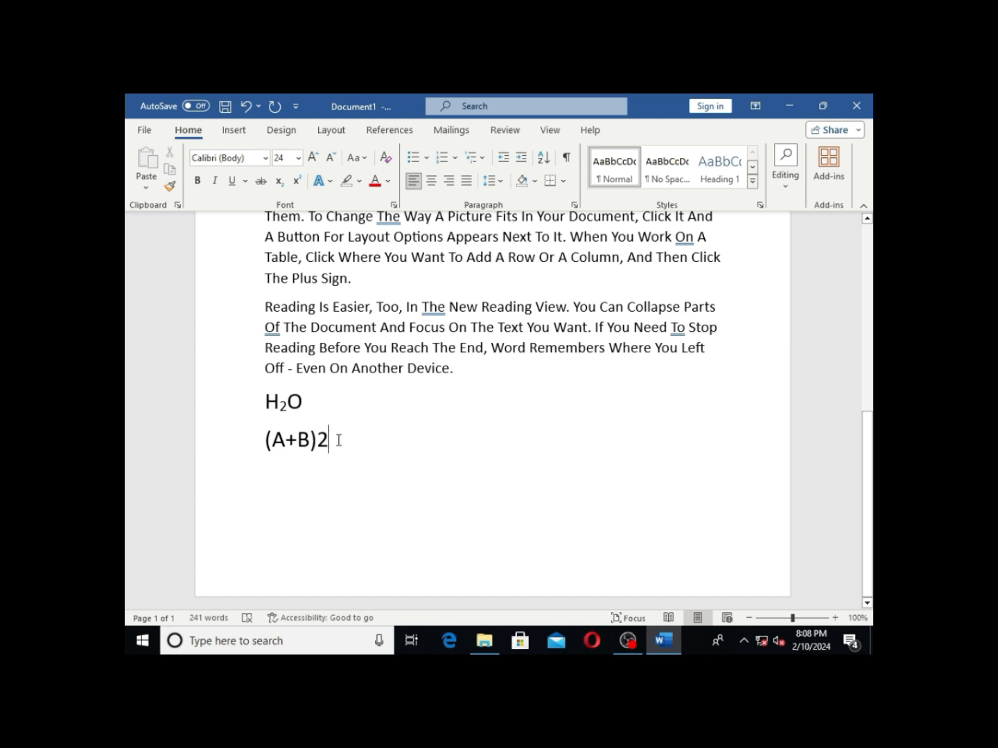
drag(333, 441, 319, 443)
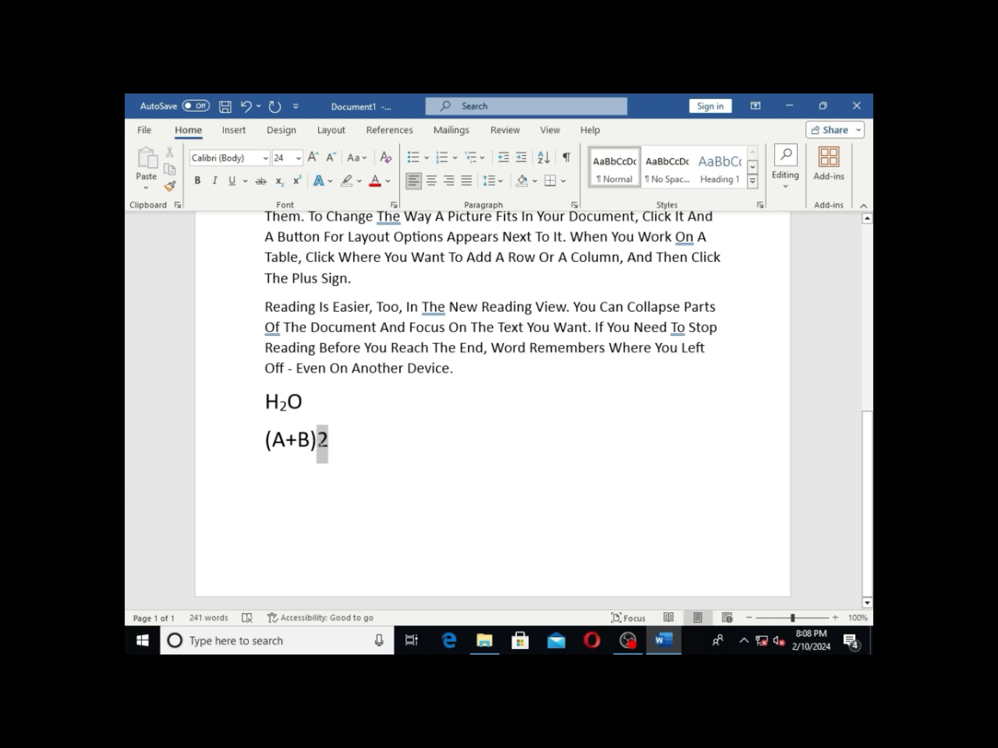
click(296, 181)
click(331, 443)
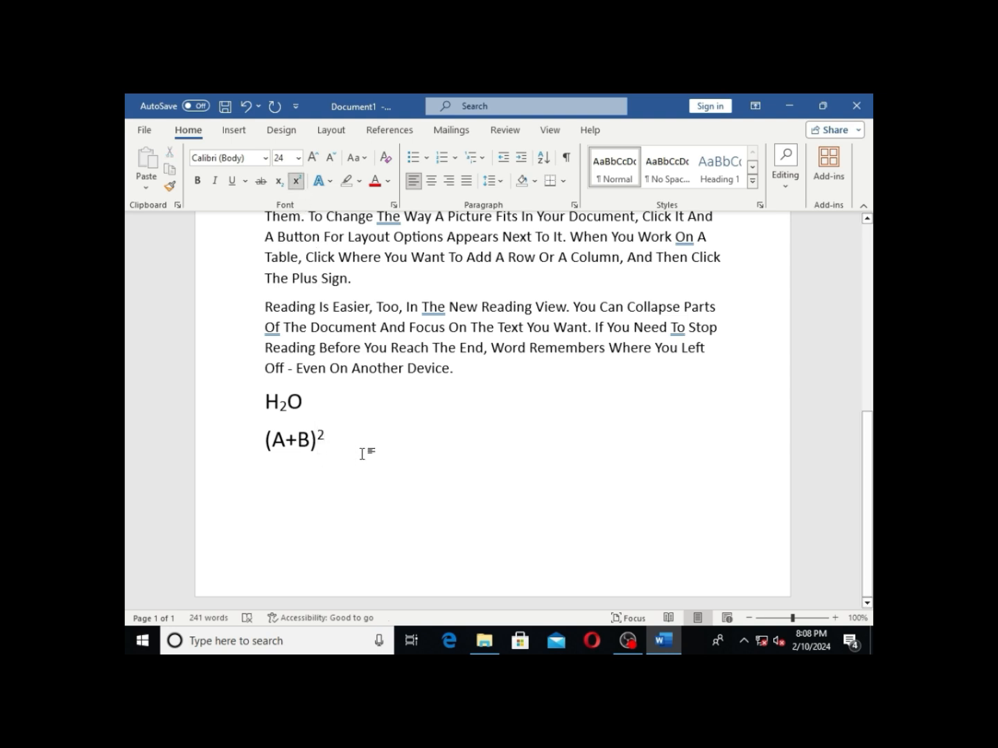
- Enter the filler text DWHGCFBSVCSGH in superscript after the exponent and delete it again
text(DWHGCFBSVCSGH)
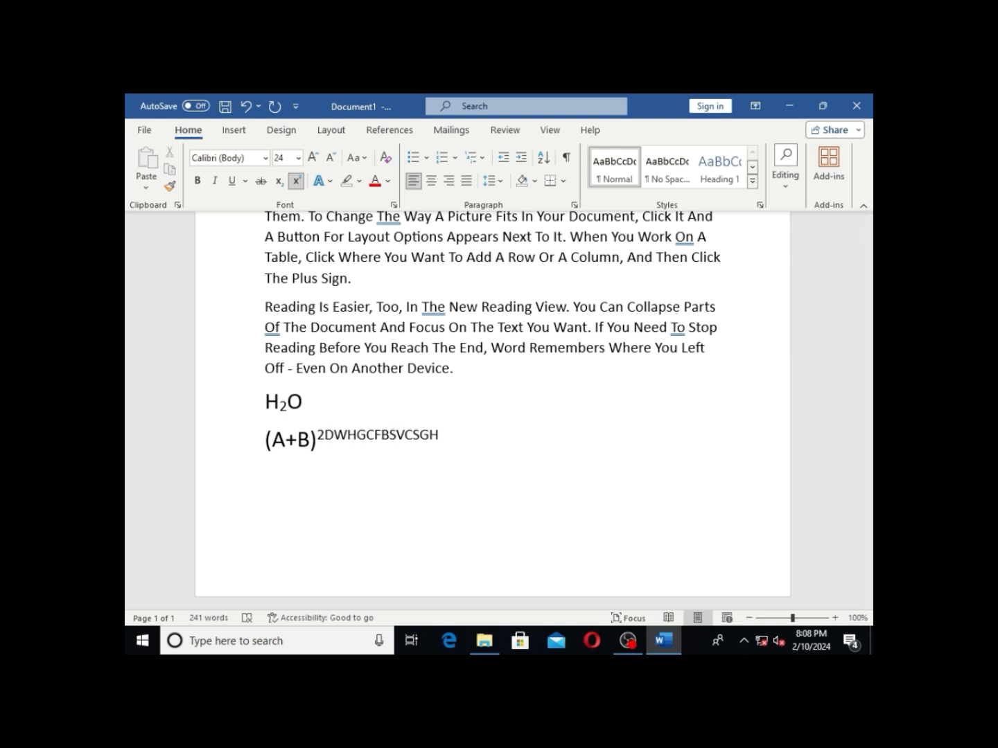
key(BackSpace)
key(BackSpace)
key(BackSpace)
key(BackSpace)
key(BackSpace)
key(BackSpace)
key(BackSpace)
key(BackSpace)
key(BackSpace)
key(BackSpace)
key(BackSpace)
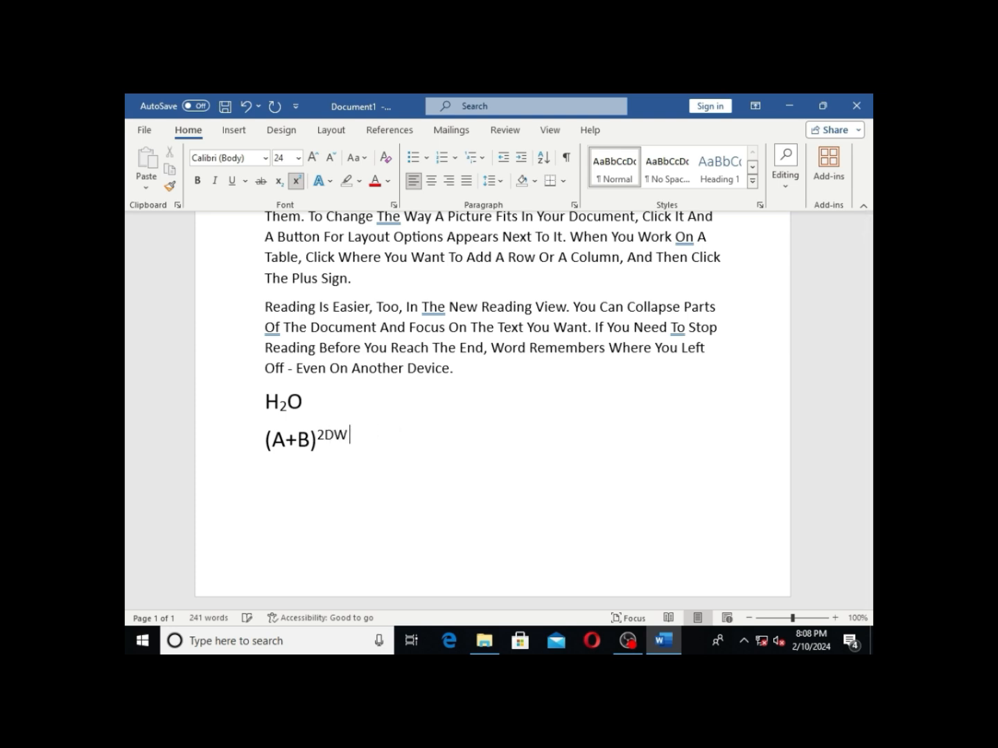
key(BackSpace)
key(BackSpace)
- Turn off superscript after the exponent, test it with normal-size filler text and delete that text
click(296, 181)
text(VCHSVC)
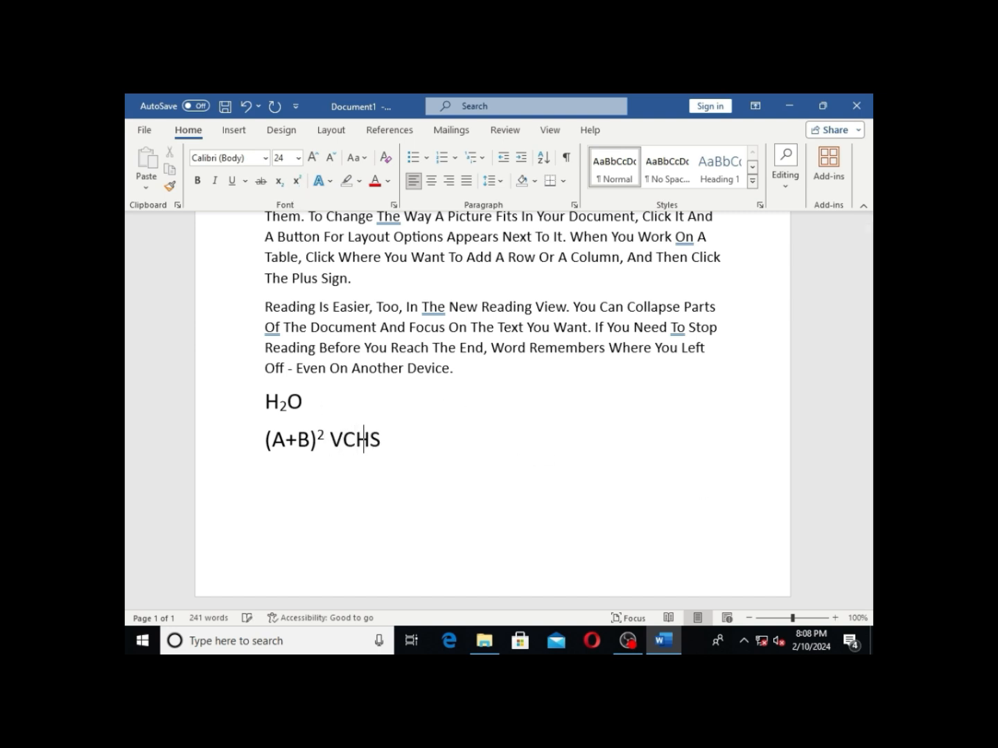
key(BackSpace)
key(BackSpace)
key(BackSpace)
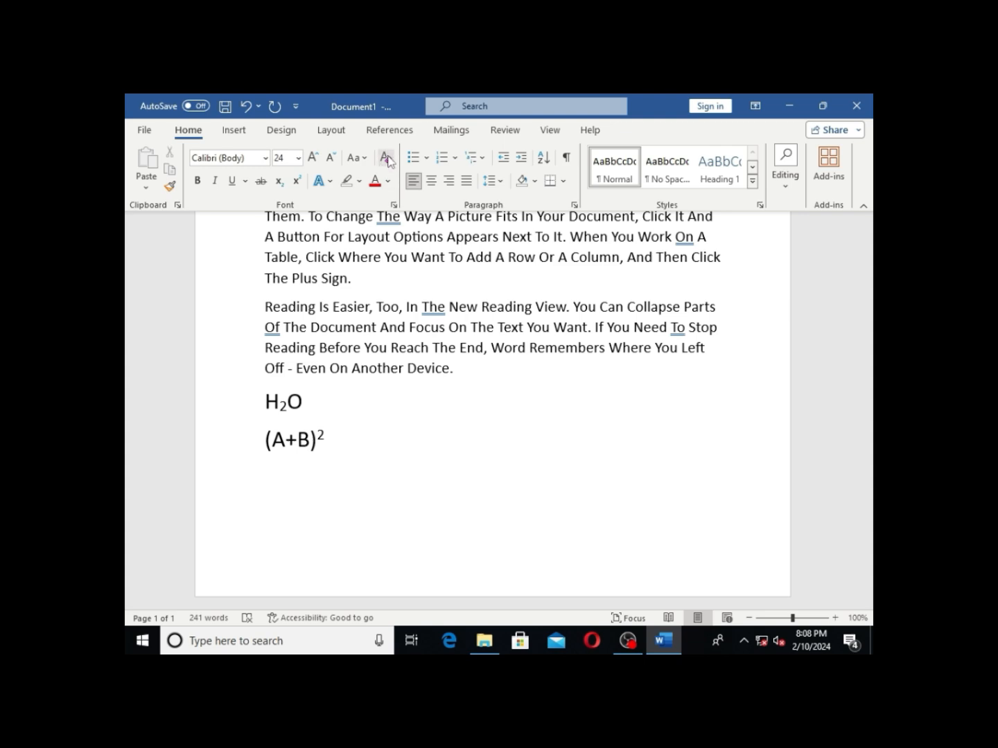
- Format the first paragraph in bold Bodoni MT Black with an orange font color
scroll(327, 358, up, 6)
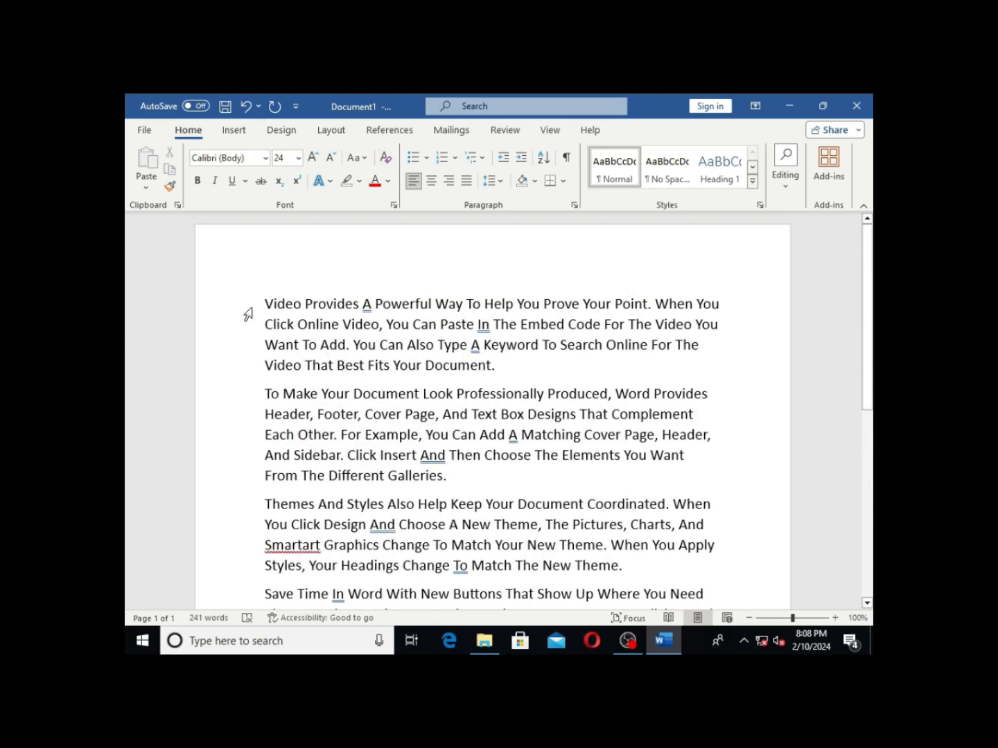
drag(261, 303, 514, 371)
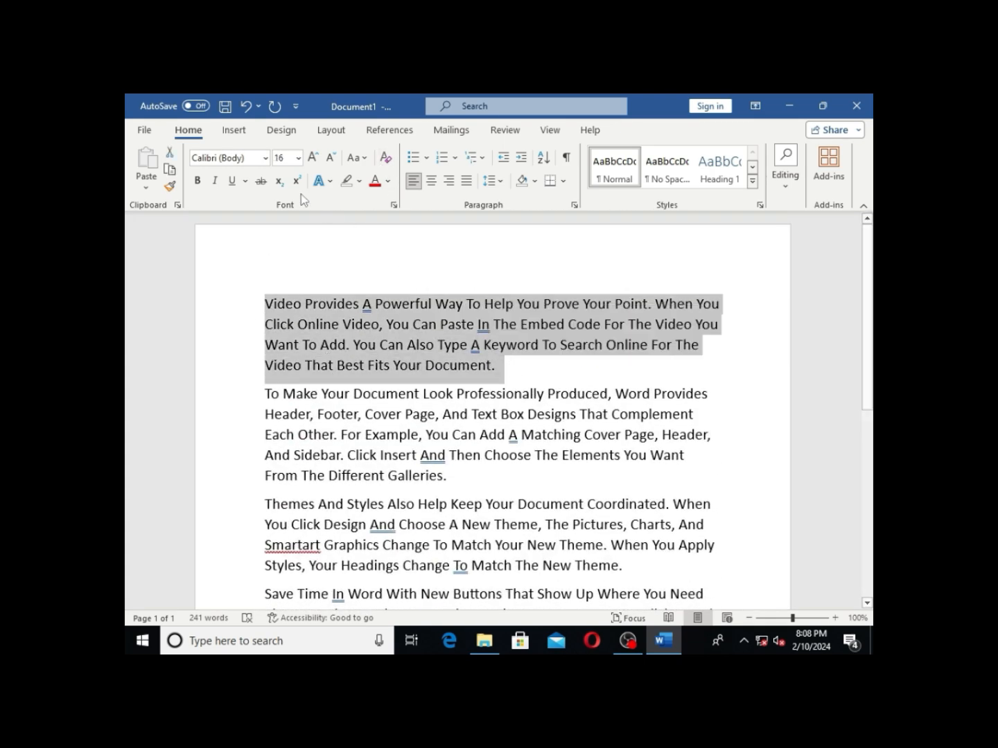
click(264, 158)
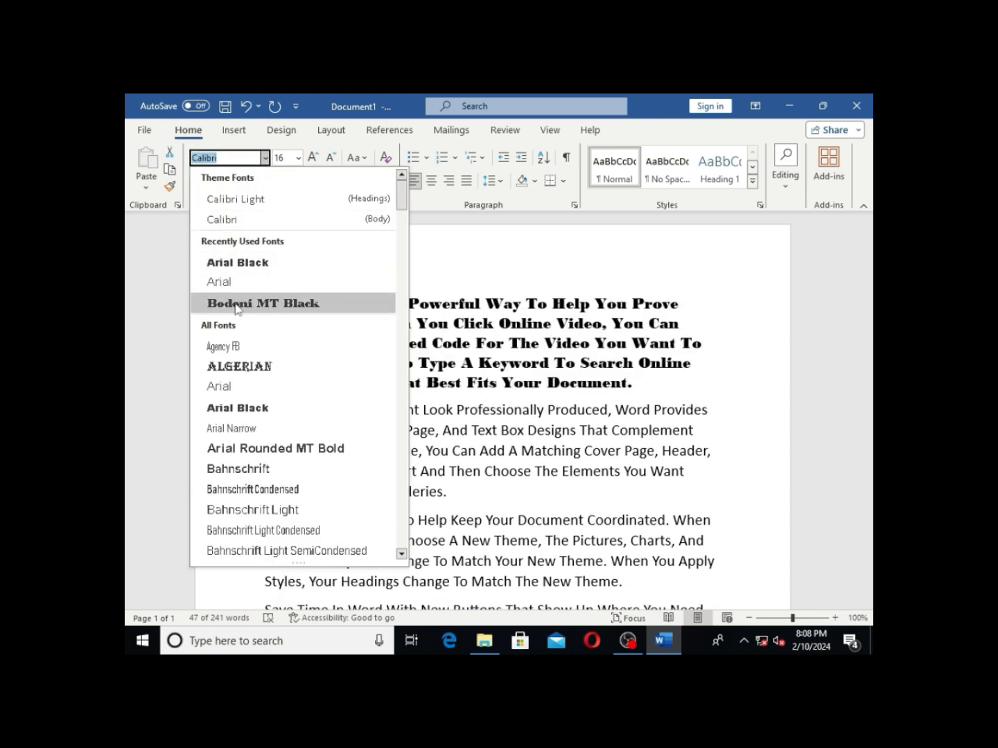
click(234, 303)
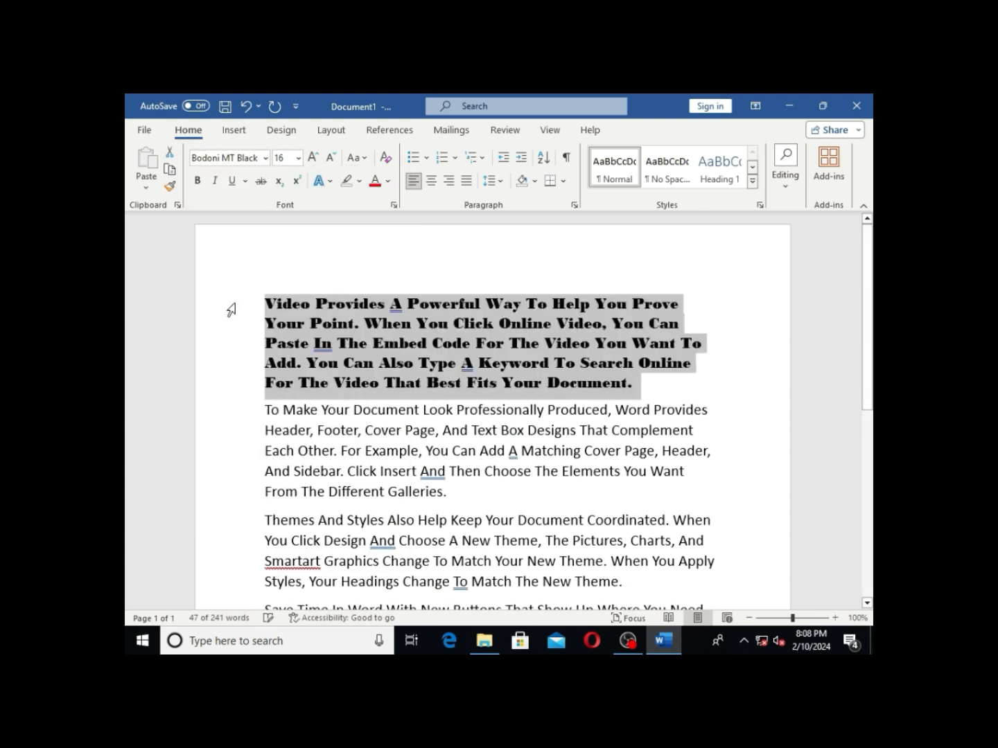
click(201, 185)
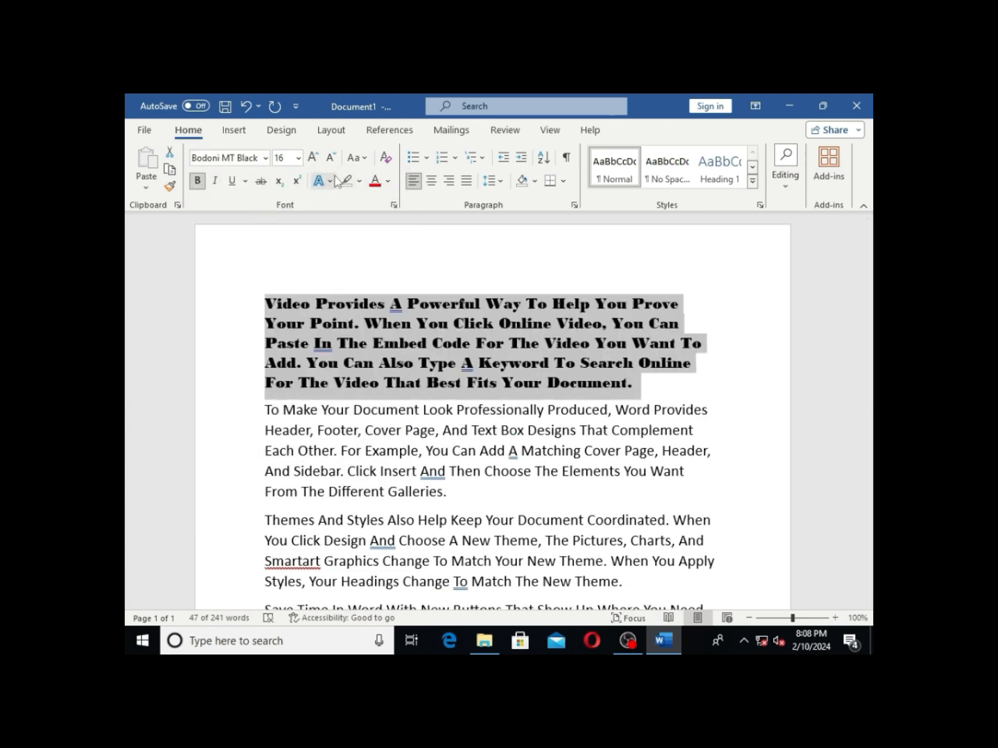
click(388, 181)
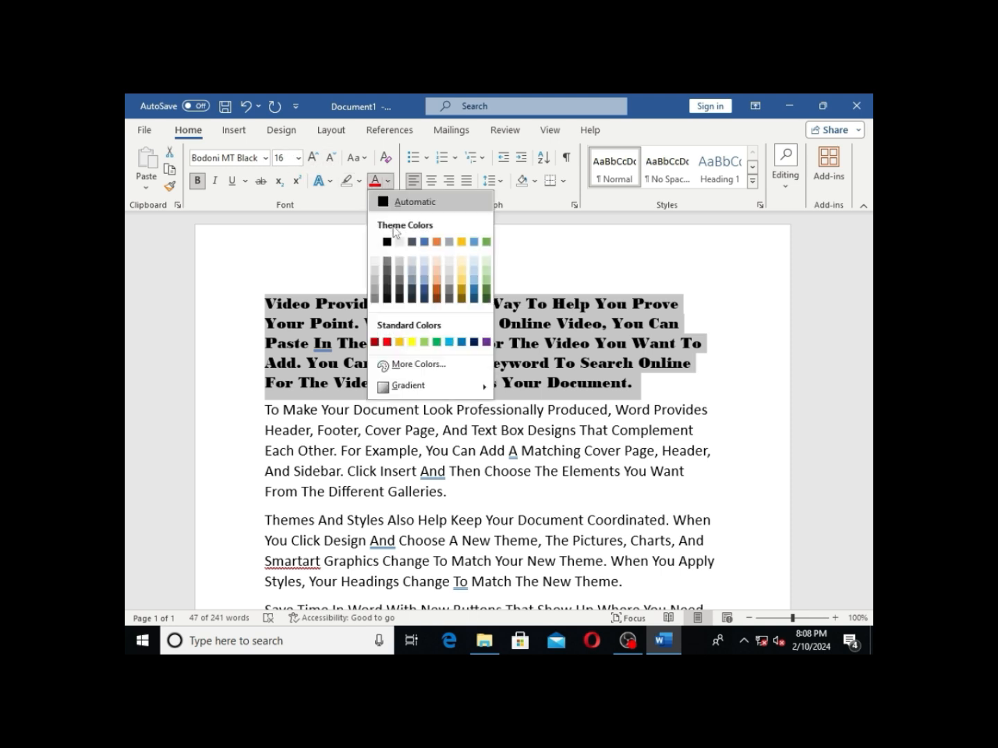
click(435, 243)
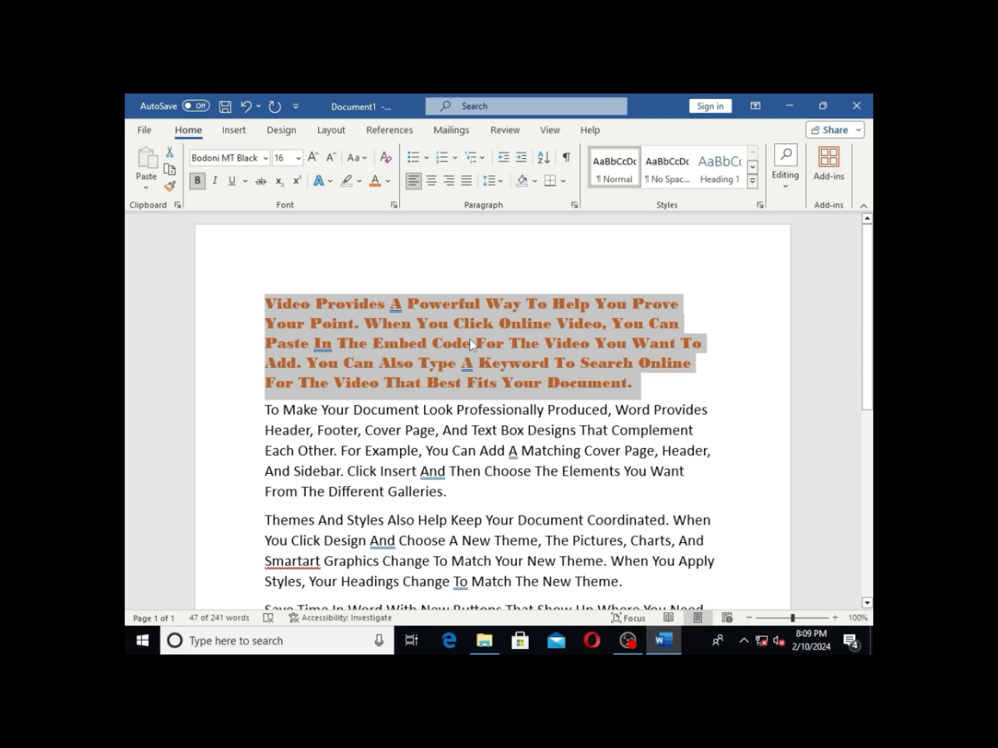
- Clear all formatting from the first paragraph and deselect it
click(386, 159)
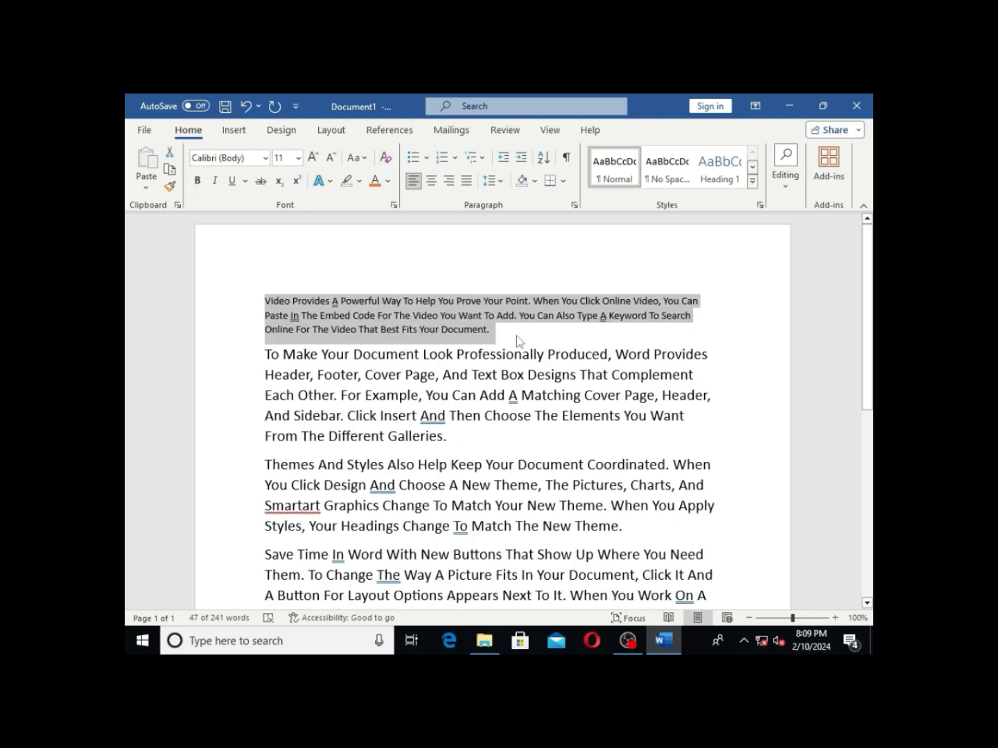
click(275, 305)
- Add empty lines below the (A+B)2 formula until the document runs onto a second page
scroll(447, 338, down, 6)
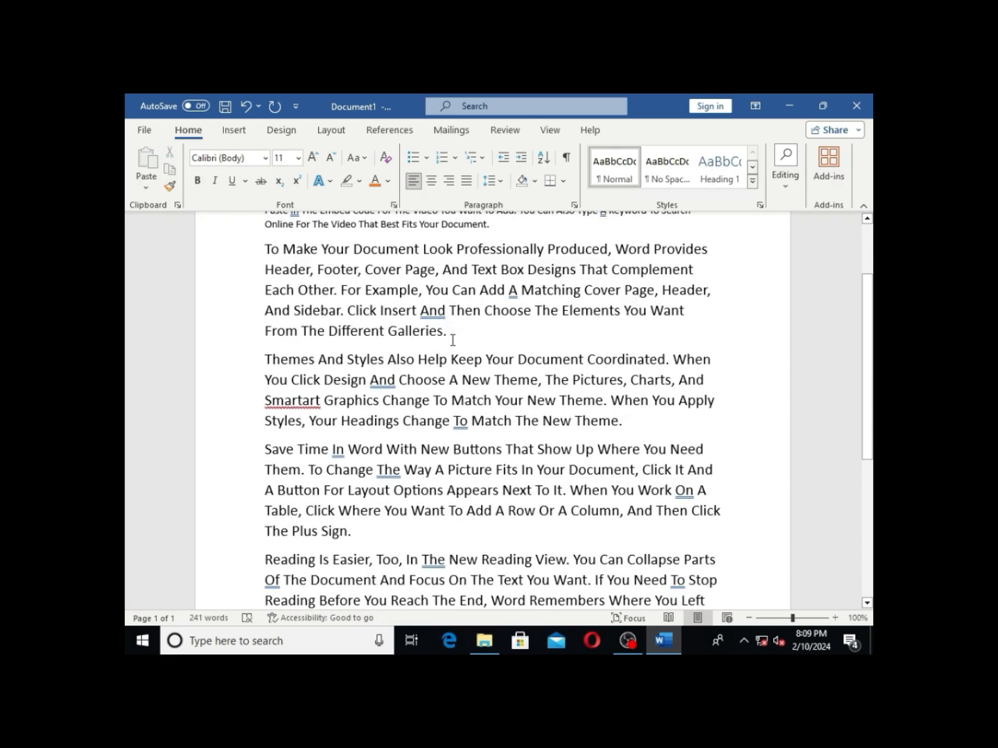
click(272, 457)
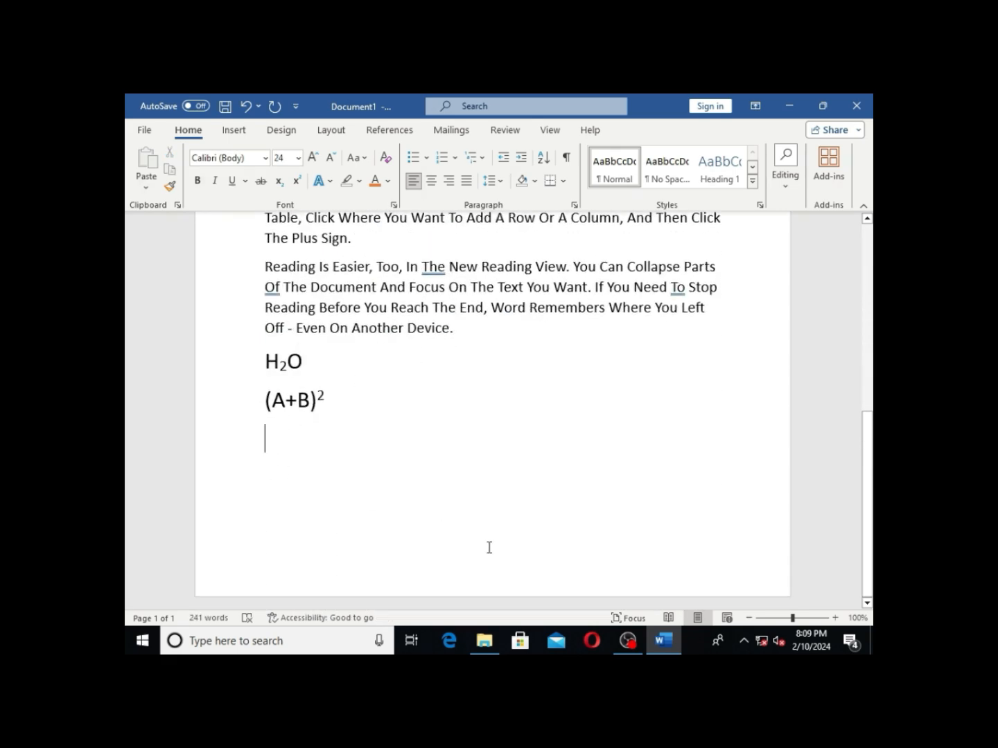
key(Return)
key(Return)
key(Return)
key(Return)
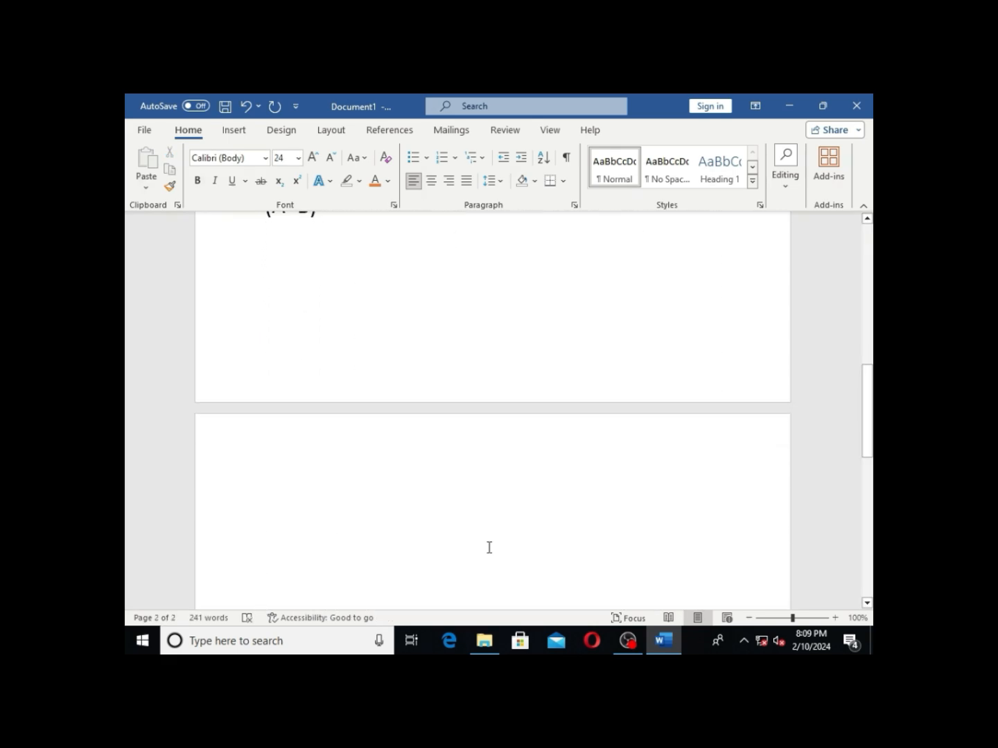
scroll(451, 501, down, 3)
scroll(452, 501, up, 1)
key(BackSpace)
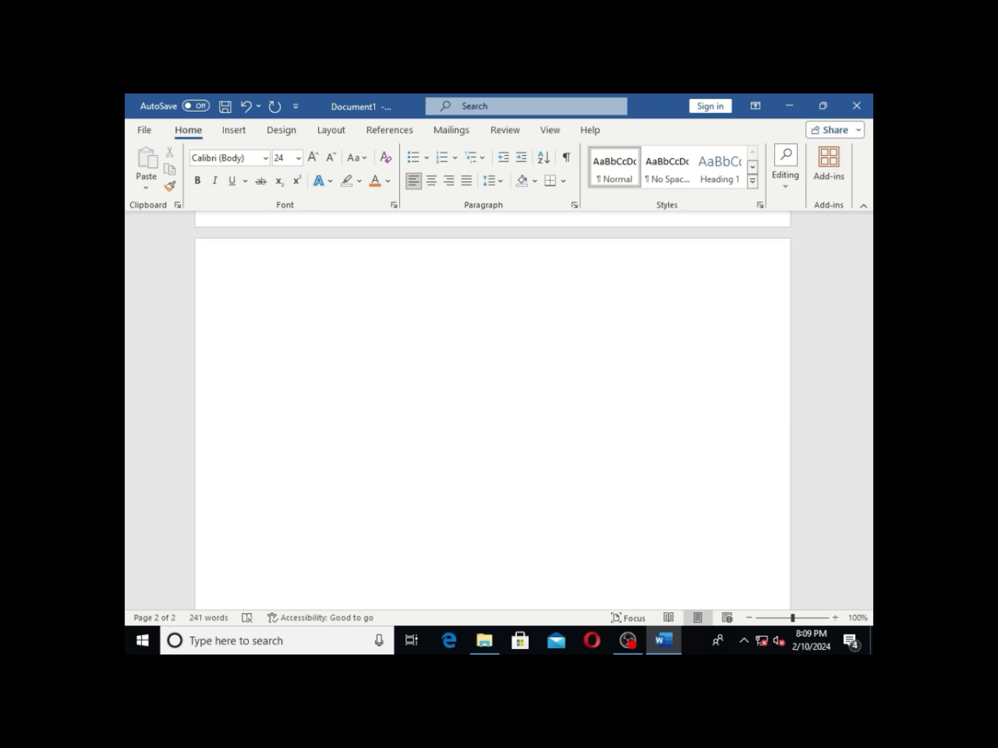